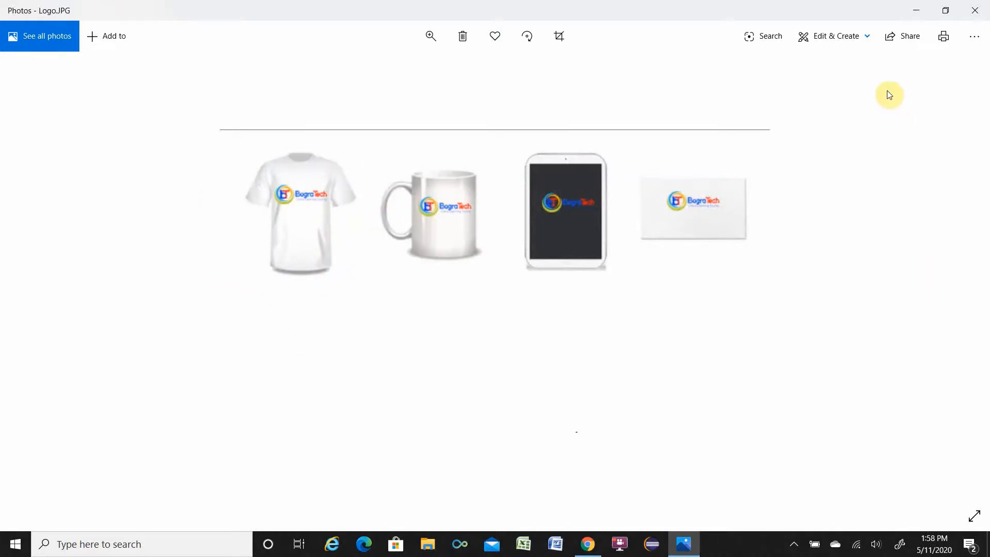
# Browse the logo maker's symbol library, looking through the category list and the Most Popular and Abstract symbols.
pyautogui.click(916, 11)
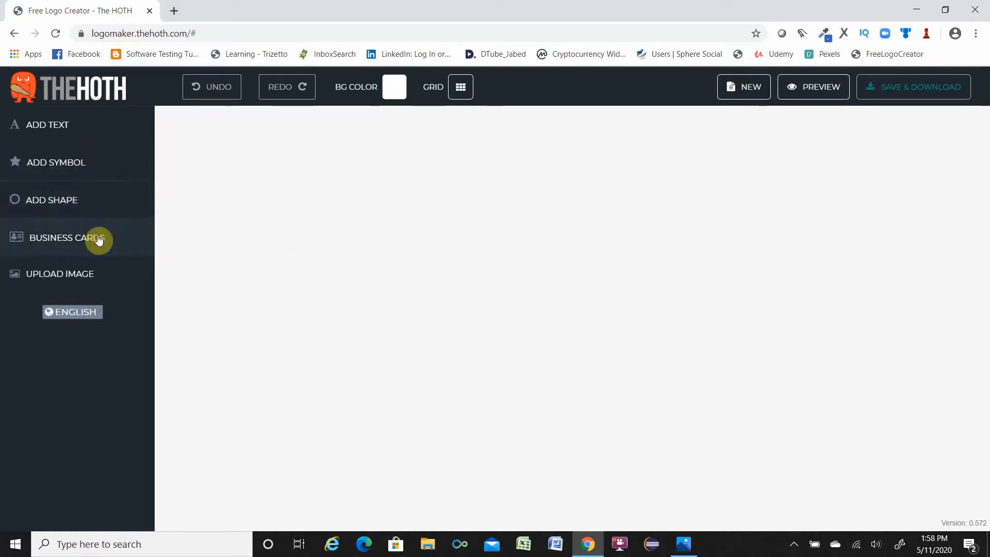
pyautogui.click(62, 165)
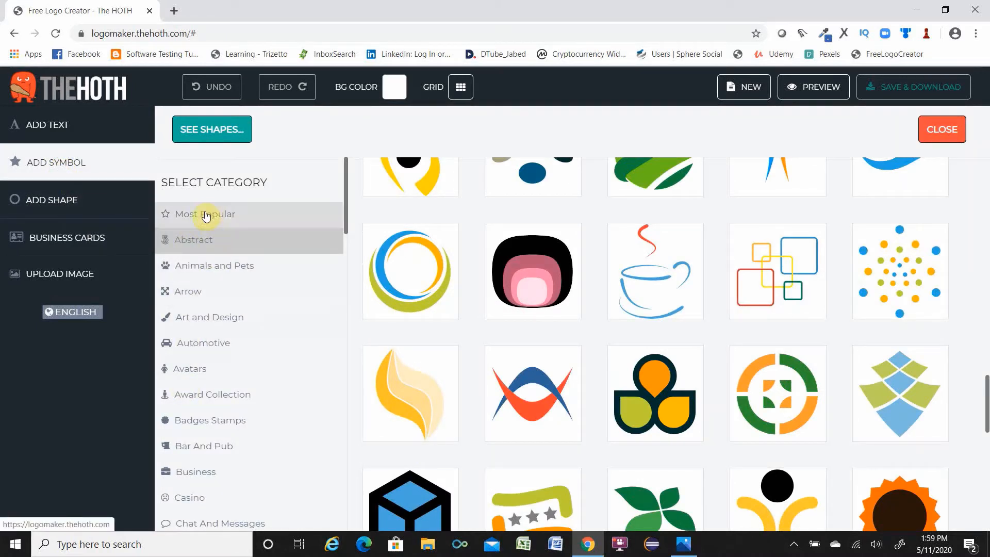
pyautogui.scroll(-5, 216, 345)
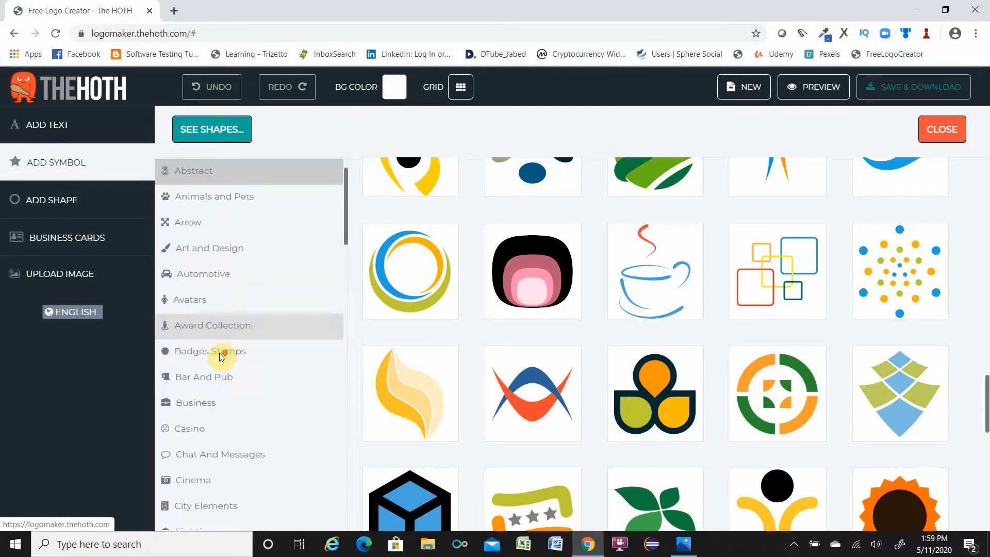
pyautogui.scroll(-20, 224, 367)
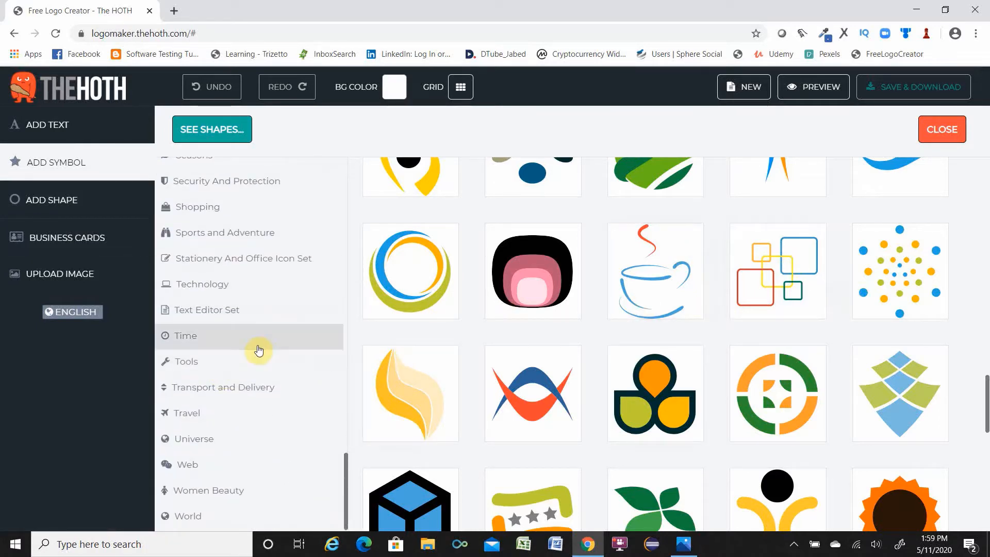
pyautogui.scroll(20, 246, 363)
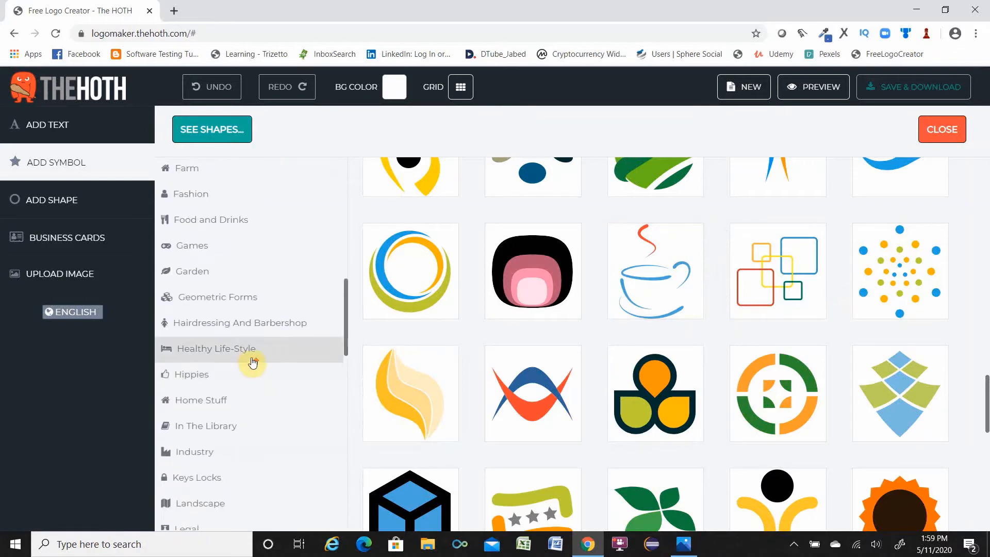
pyautogui.scroll(3, 252, 357)
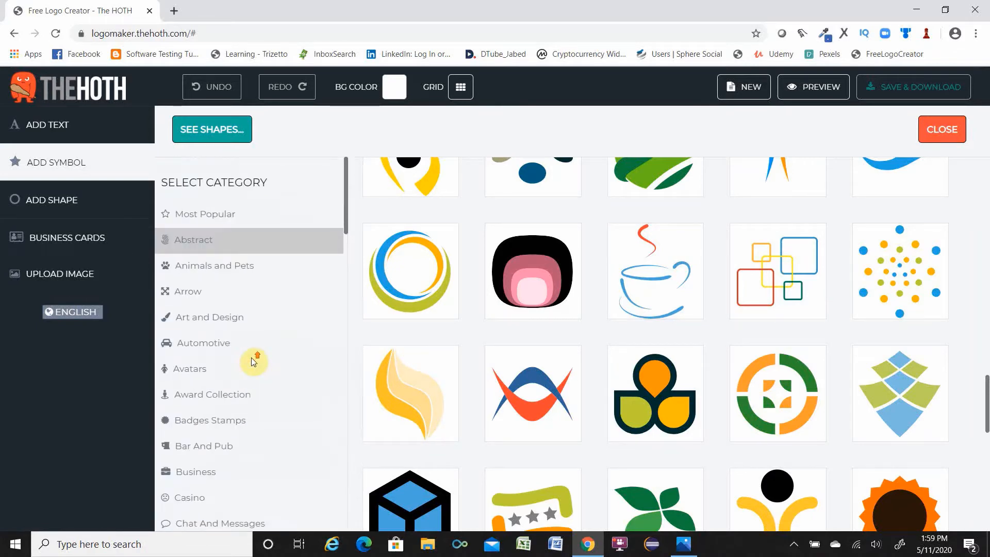
pyautogui.click(217, 215)
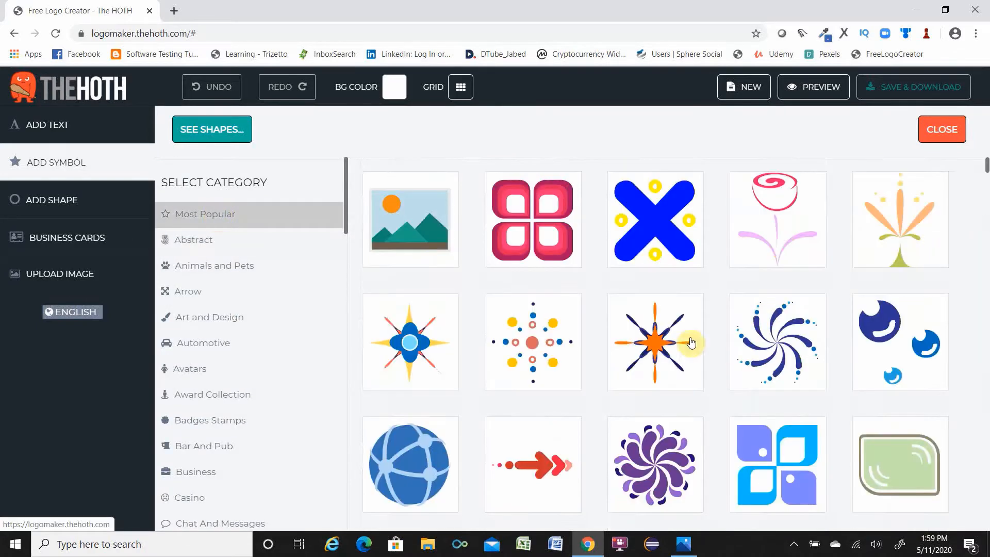
pyautogui.click(201, 243)
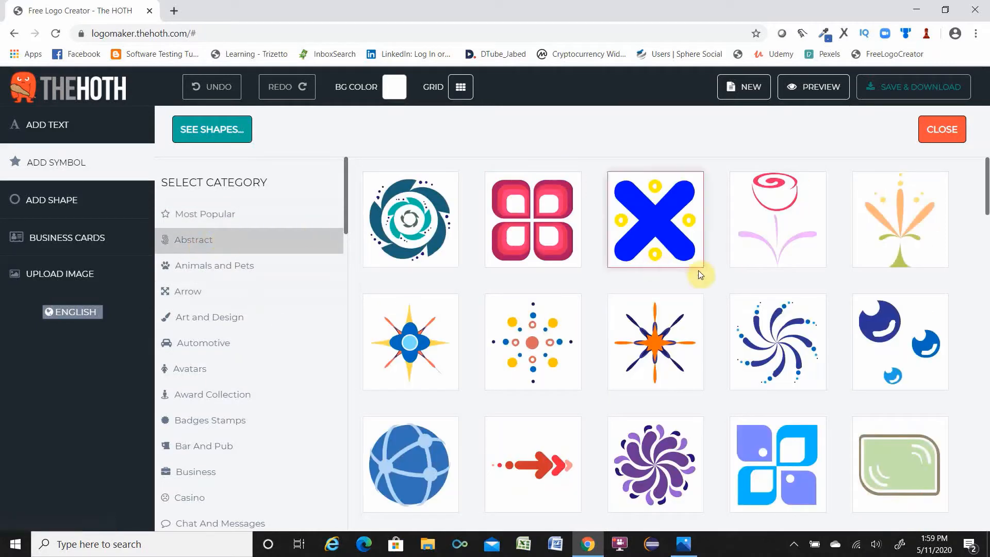
pyautogui.scroll(-5, 707, 281)
pyautogui.scroll(-12, 706, 282)
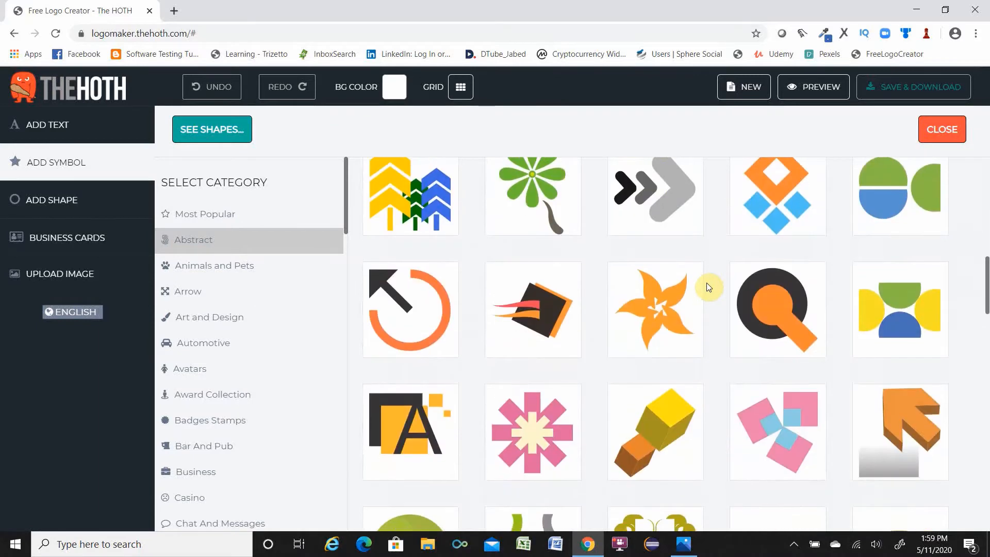
pyautogui.scroll(-5, 706, 282)
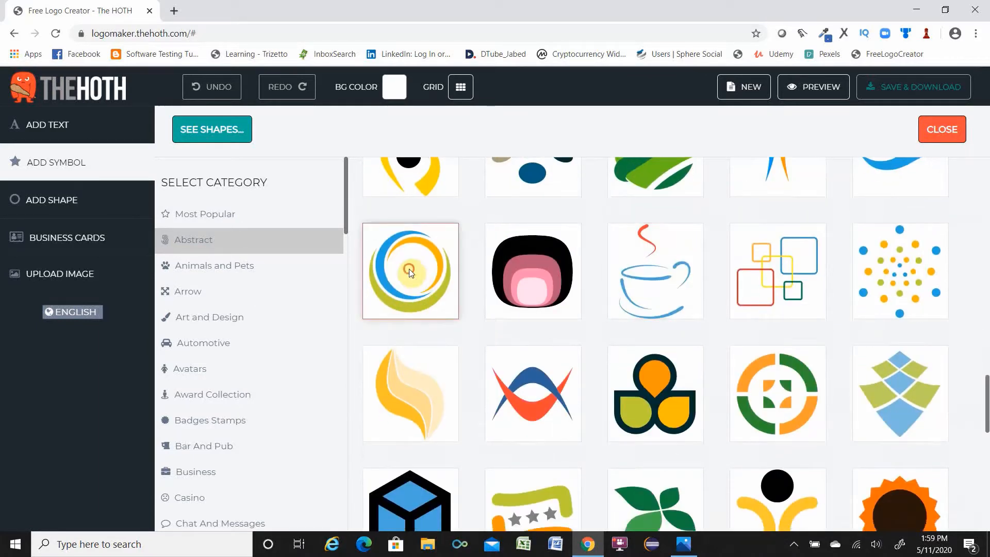
# Add the blue, orange and green ring symbol from the Abstract category to the canvas.
pyautogui.click(410, 270)
pyautogui.moveTo(370, 157); pyautogui.dragTo(329, 241)
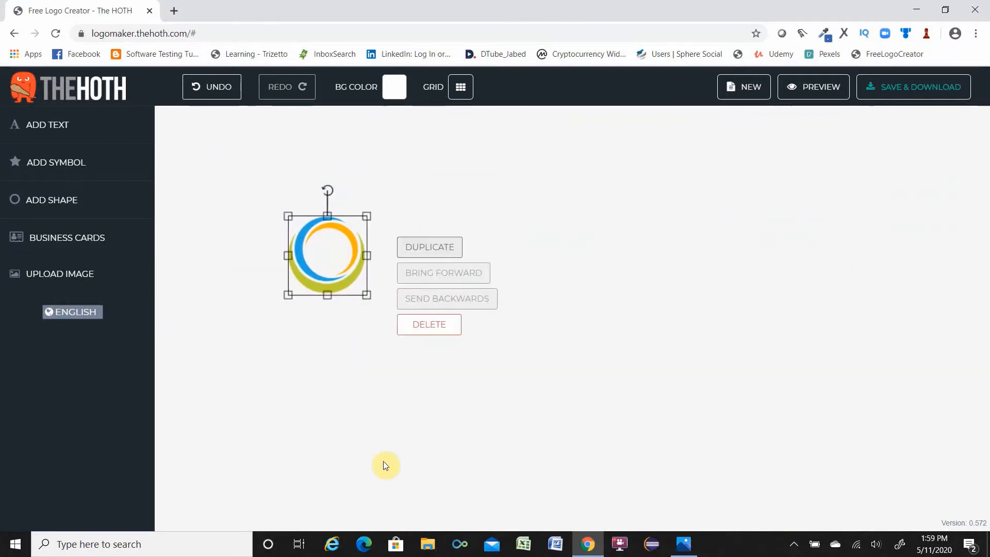
pyautogui.click(373, 355)
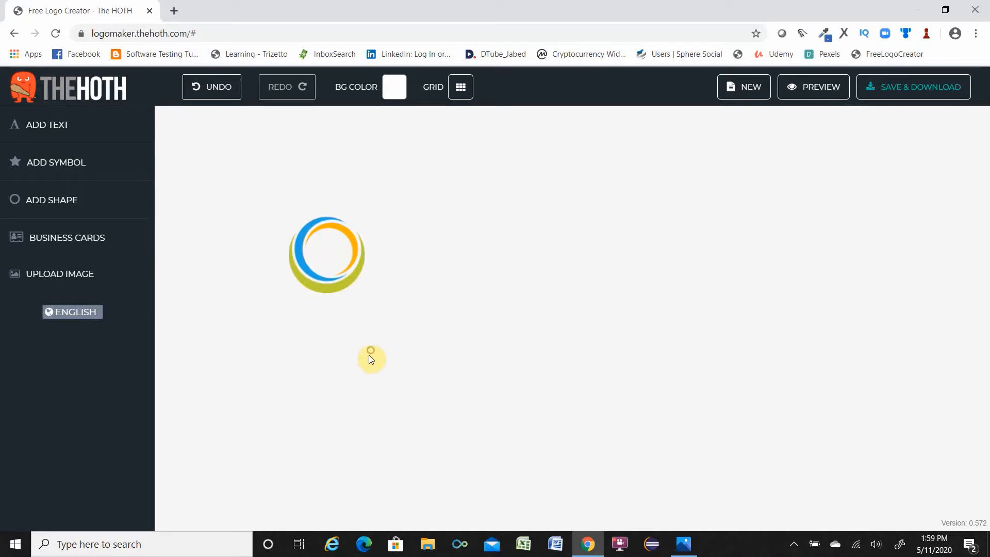
# Add a text element and change its text to BT.
pyautogui.click(63, 128)
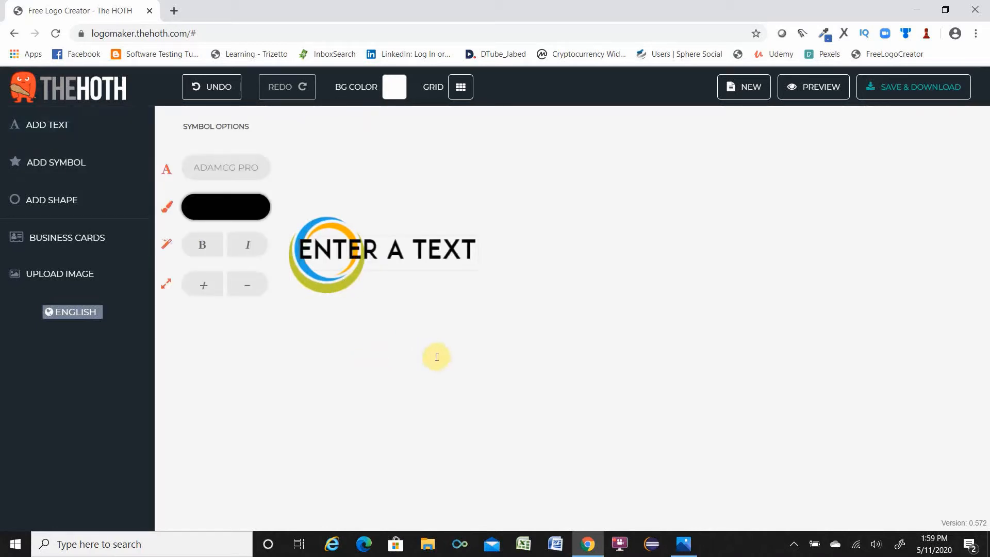
pyautogui.write('B')
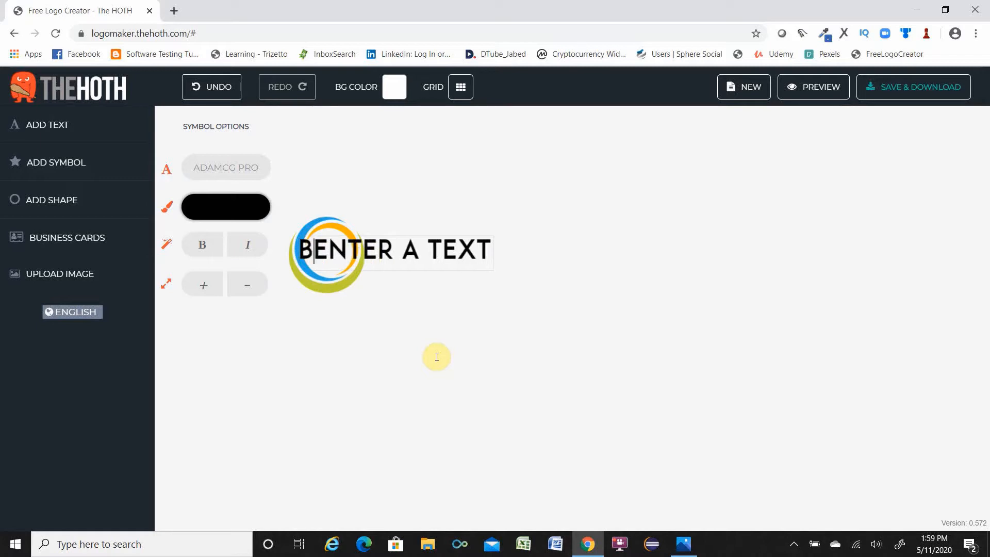
pyautogui.write('T')
pyautogui.press('Delete')
pyautogui.press('Delete')
pyautogui.press('Delete')
pyautogui.press('Delete')
pyautogui.press('Delete')
pyautogui.press('Delete')
pyautogui.press('Delete')
pyautogui.press('Delete')
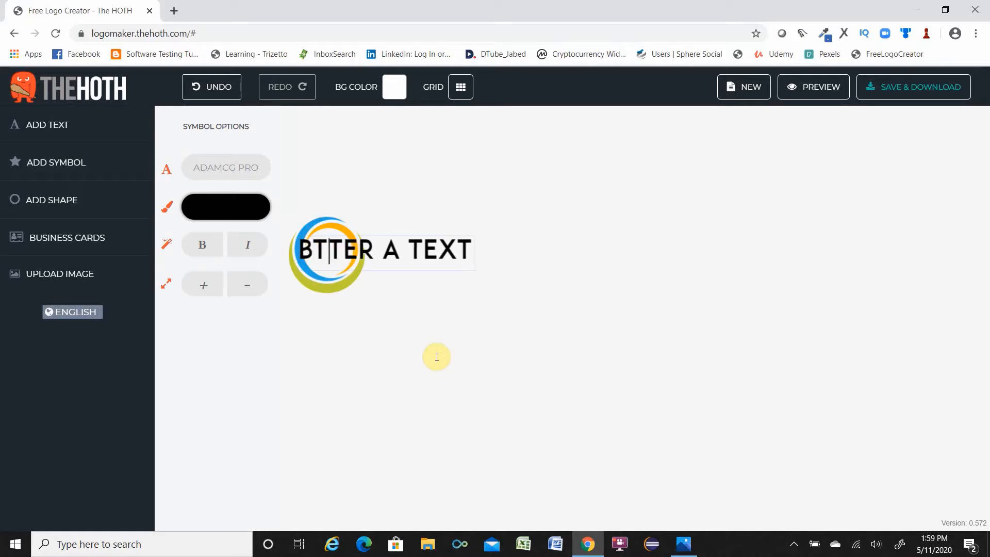
pyautogui.press('Delete')
pyautogui.press('Delete')
pyautogui.press('Delete')
pyautogui.press('Delete')
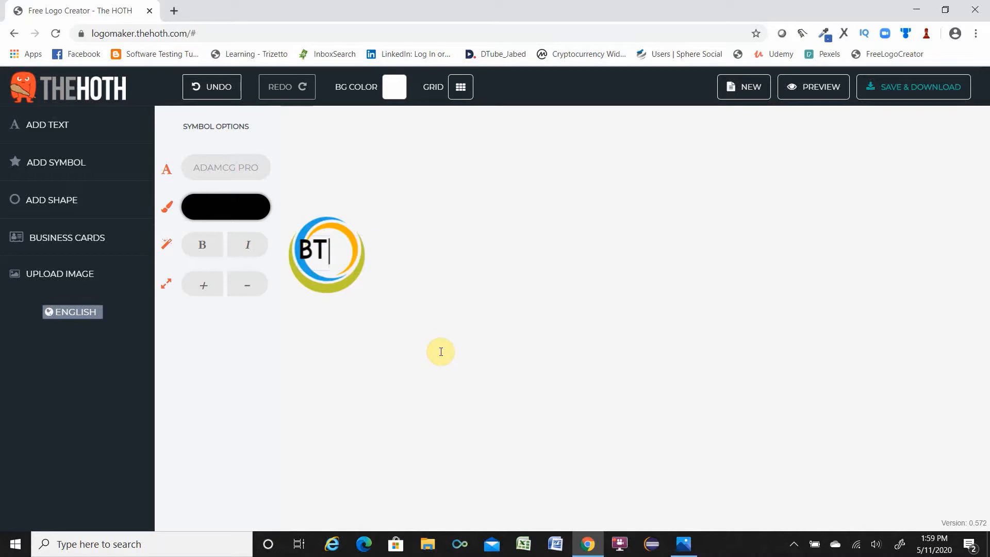
# Set the BT text's font to King Of The World.
pyautogui.click(229, 177)
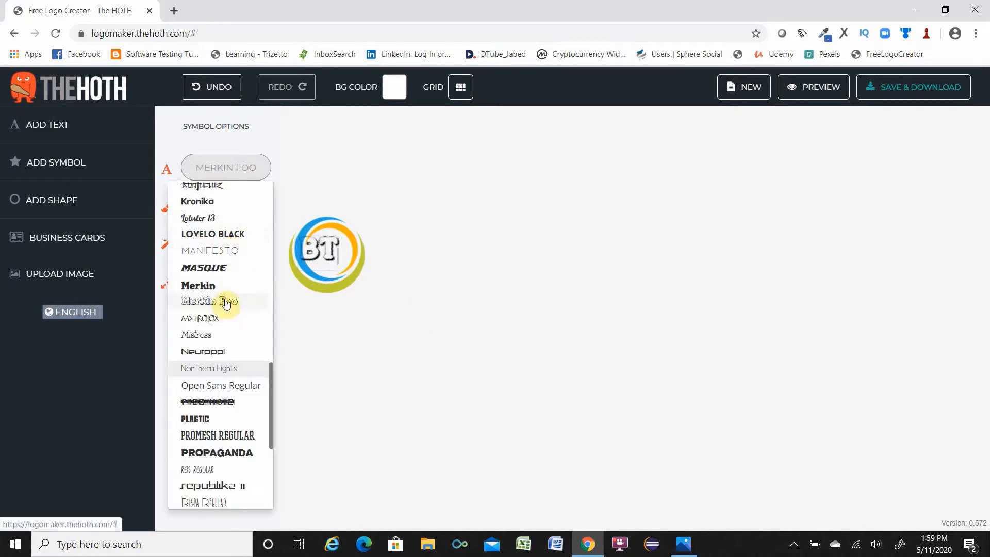
pyautogui.scroll(-2, 219, 368)
pyautogui.scroll(-2, 219, 368)
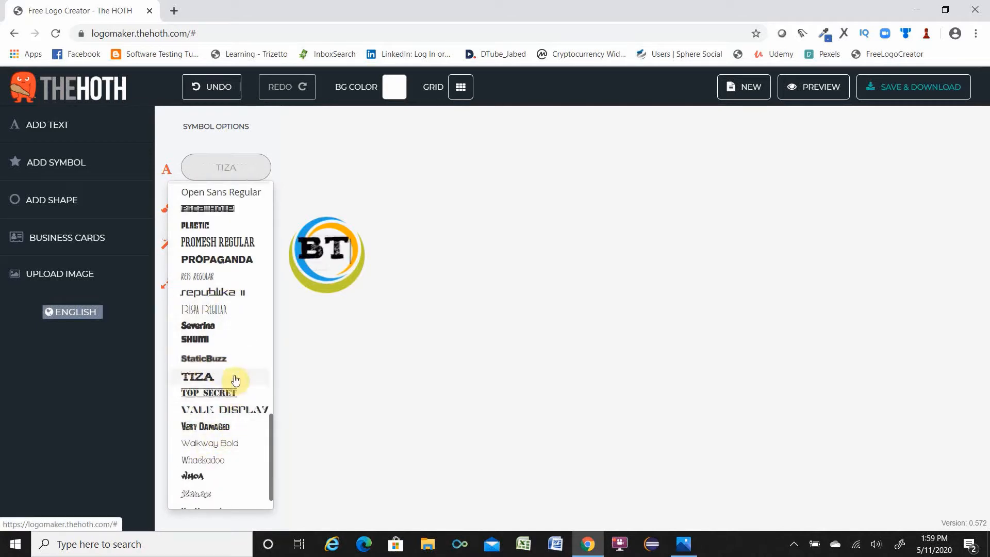
pyautogui.scroll(-1, 230, 326)
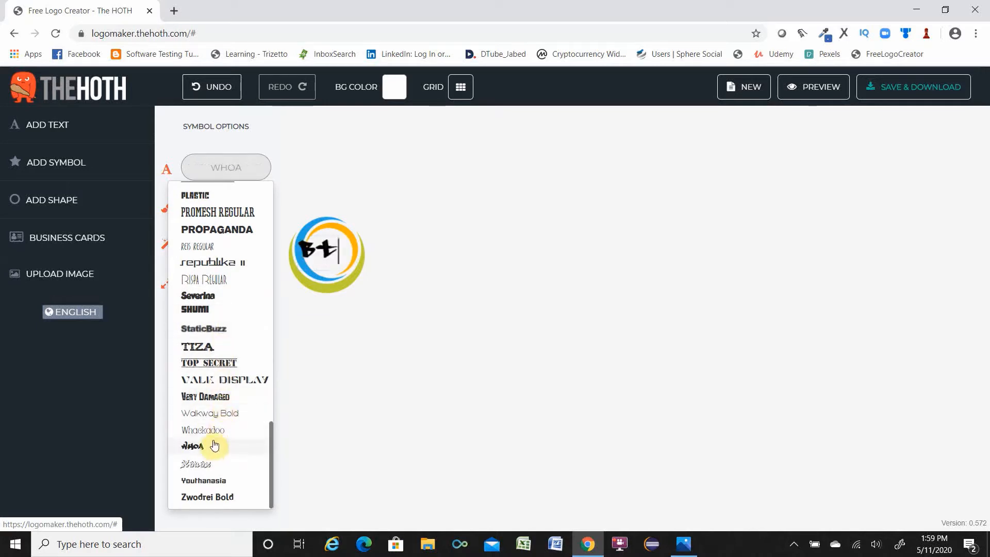
pyautogui.scroll(3, 217, 429)
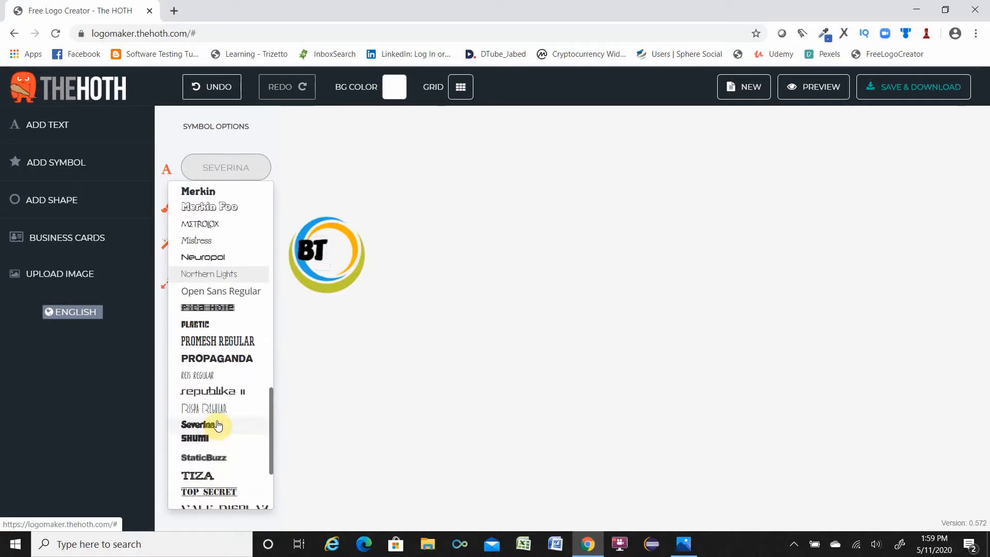
pyautogui.scroll(3, 218, 424)
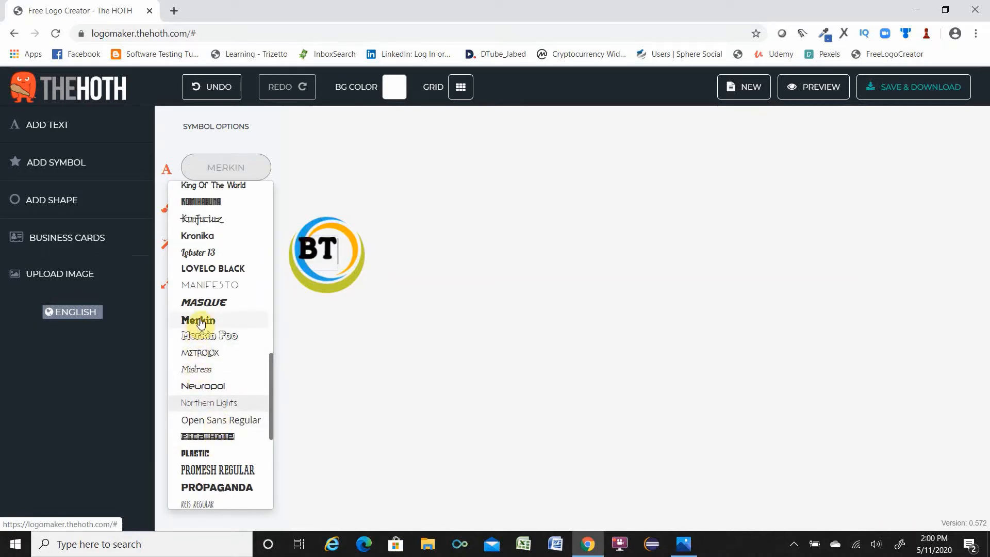
pyautogui.scroll(6, 201, 322)
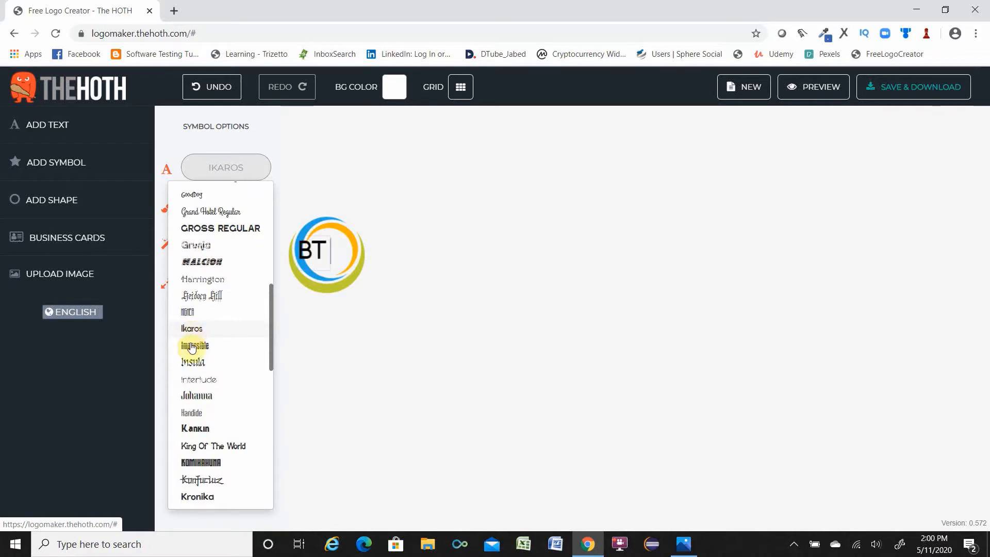
pyautogui.click(201, 447)
pyautogui.click(405, 349)
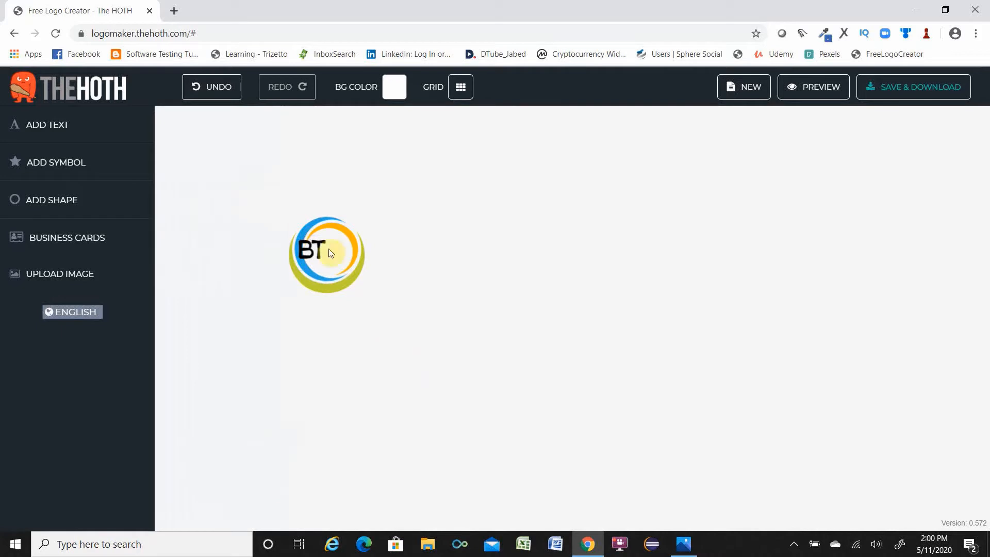
# Center the BT text inside the ring and place a duplicate of it to the right of the symbol.
pyautogui.moveTo(307, 244); pyautogui.dragTo(321, 248)
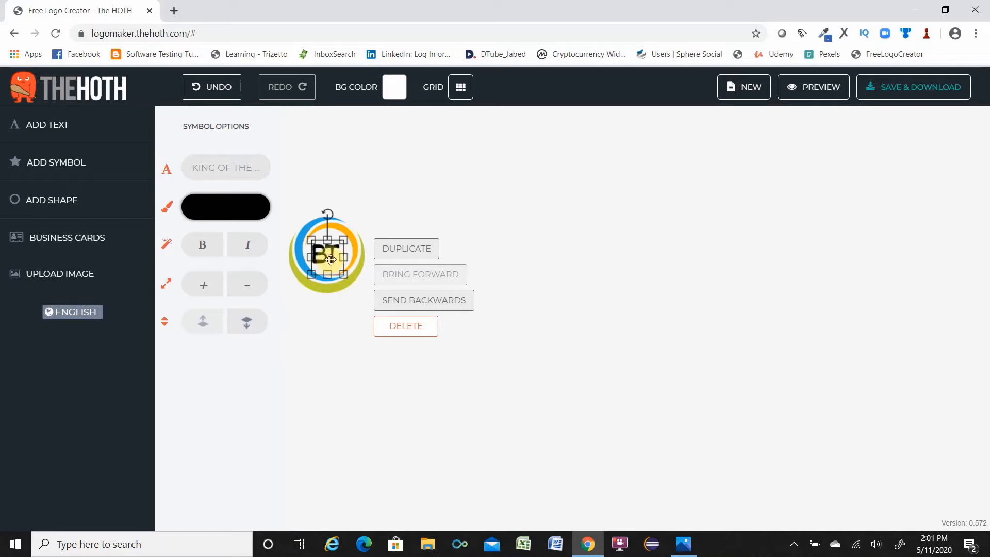
pyautogui.click(393, 249)
pyautogui.moveTo(334, 288); pyautogui.dragTo(499, 261)
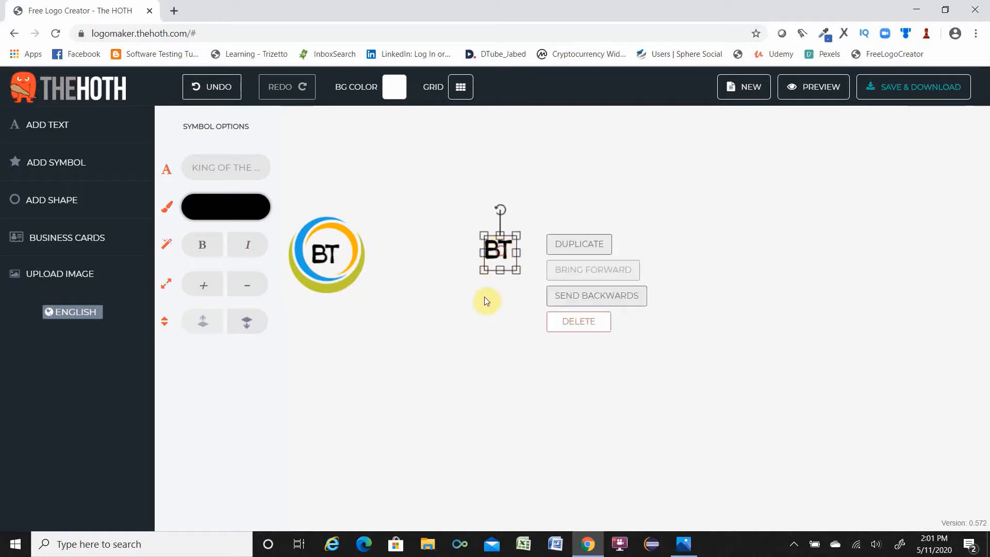
# Change the duplicated text to a lowercase b and enlarge it slightly.
pyautogui.doubleClick(500, 251)
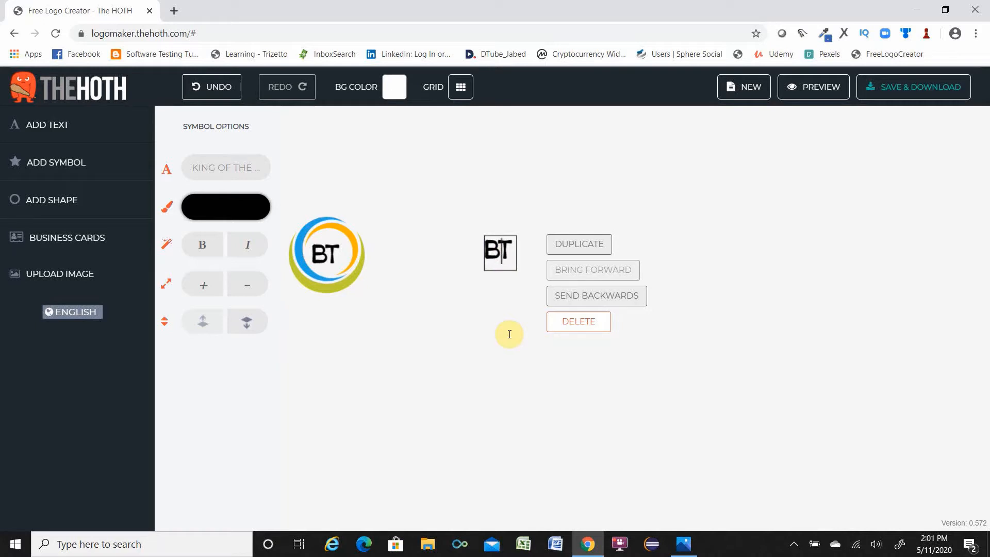
pyautogui.press('BackSpace')
pyautogui.write('b')
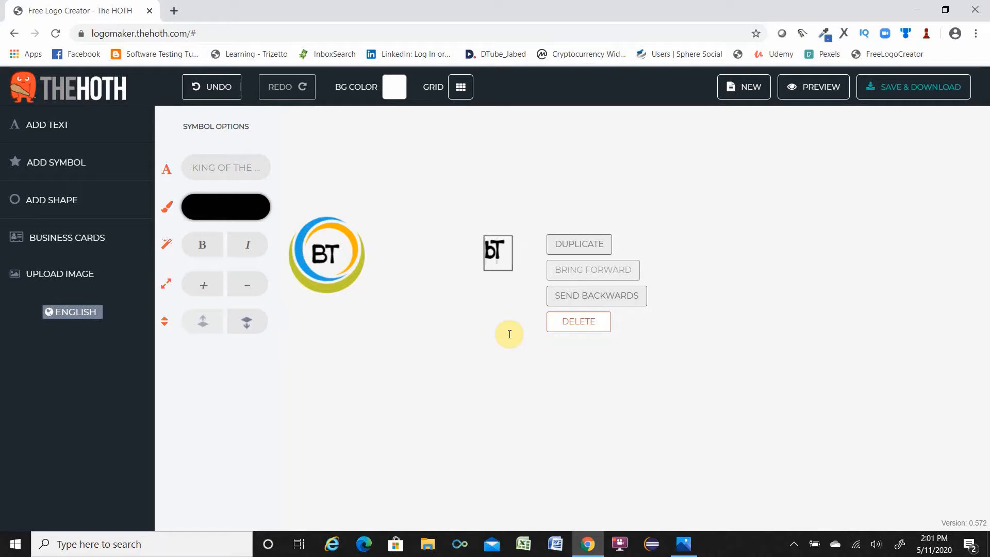
pyautogui.press('Delete')
pyautogui.click(482, 289)
pyautogui.click(490, 251)
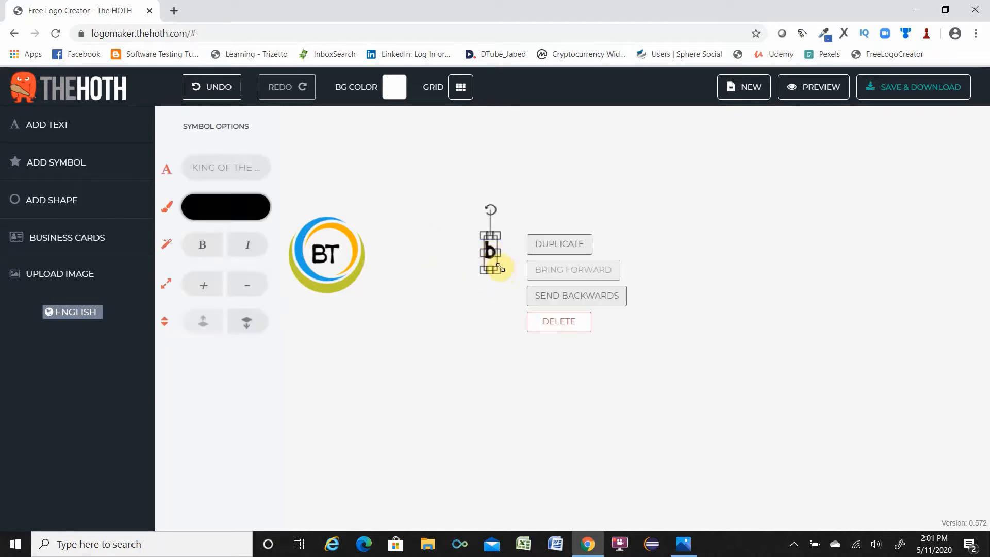
pyautogui.moveTo(498, 267); pyautogui.dragTo(518, 263)
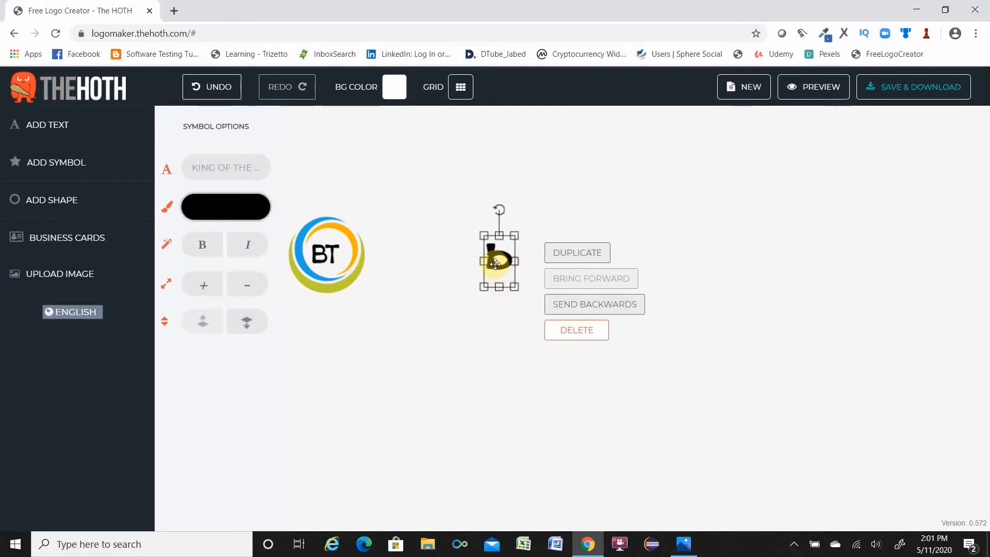
# Color the b text blue, 0a16fa.
pyautogui.click(228, 208)
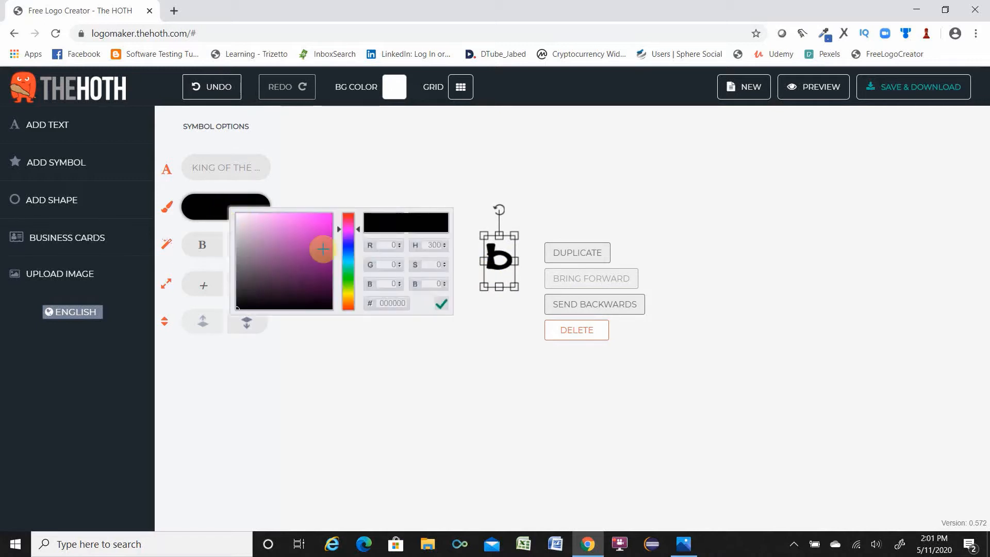
pyautogui.click(349, 246)
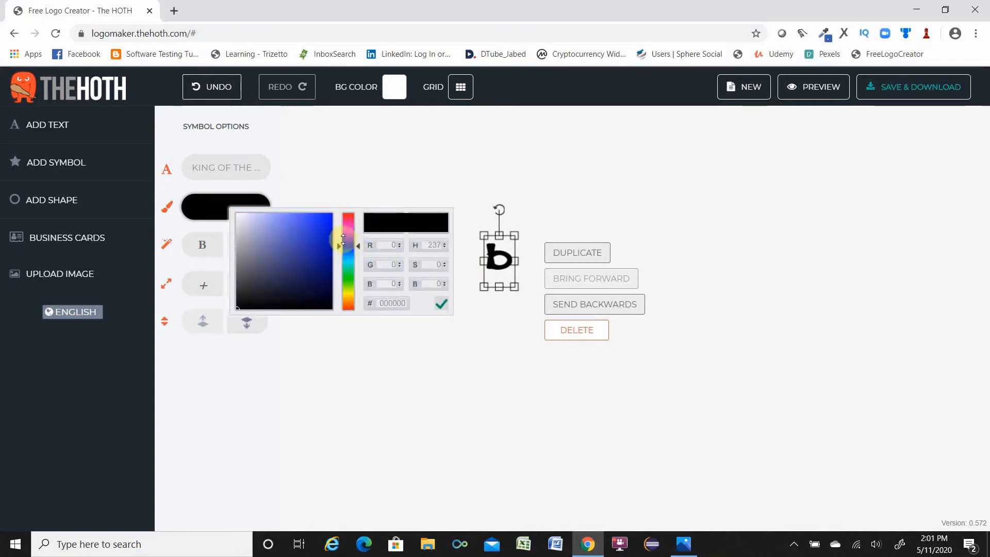
pyautogui.click(329, 215)
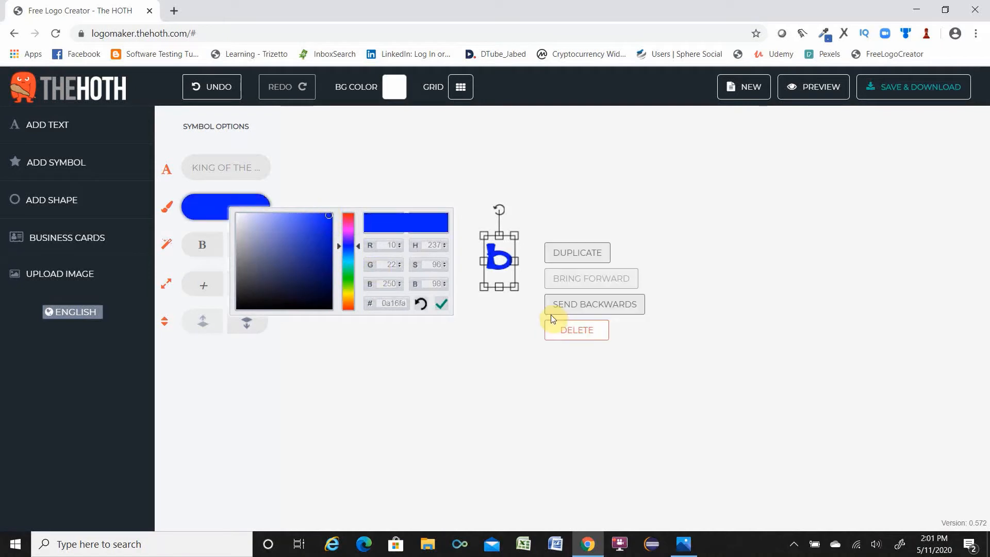
pyautogui.click(481, 342)
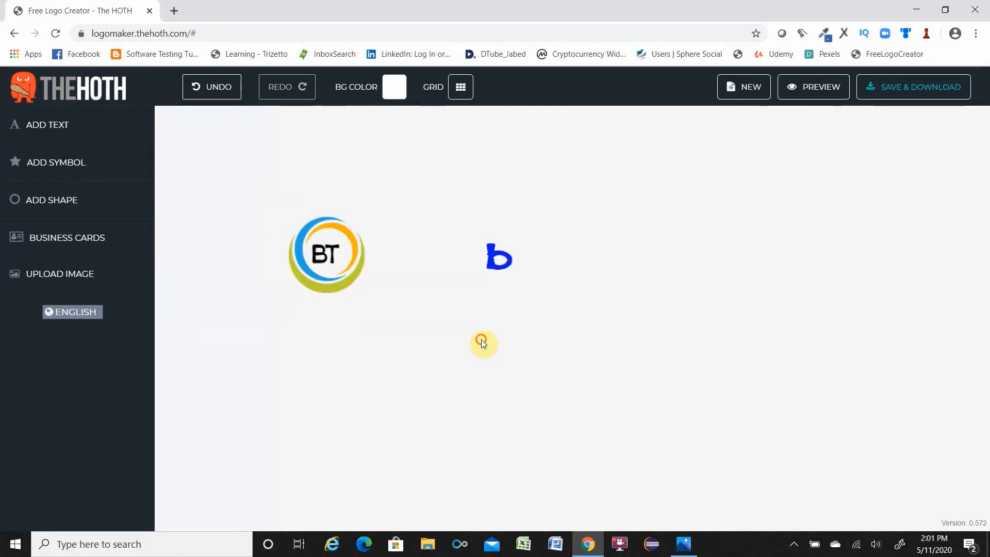
# Delete the B from the BT text inside the ring, leaving only T.
pyautogui.click(328, 257)
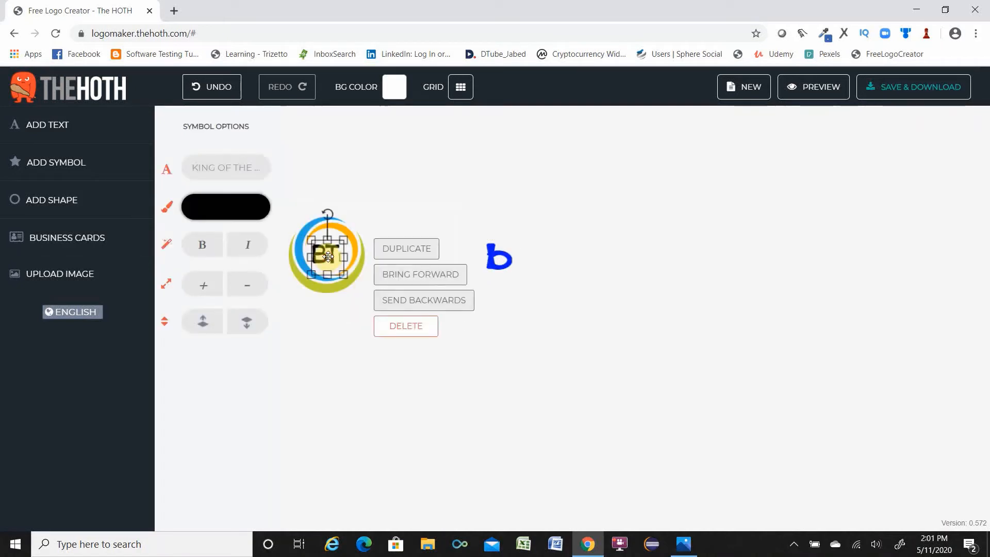
pyautogui.click(321, 388)
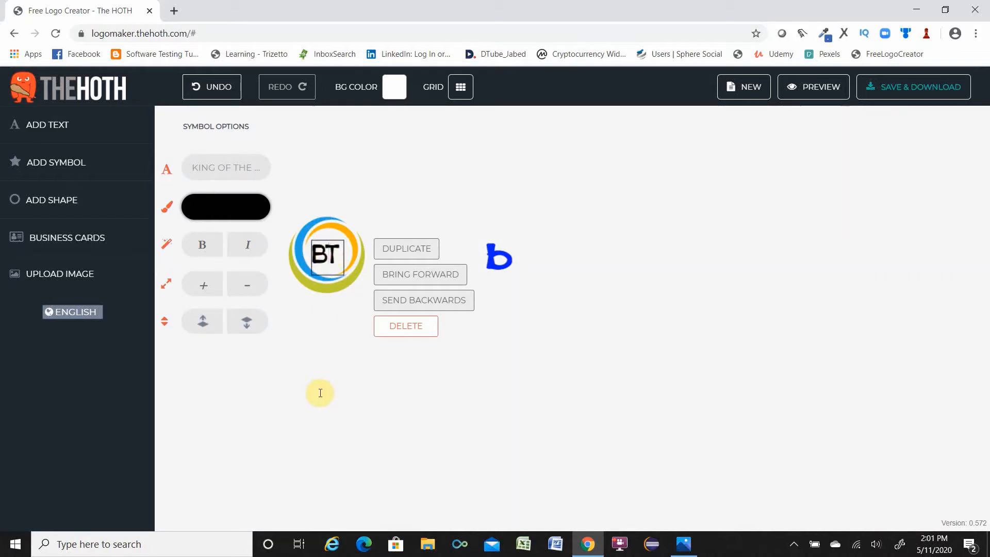
pyautogui.press('BackSpace')
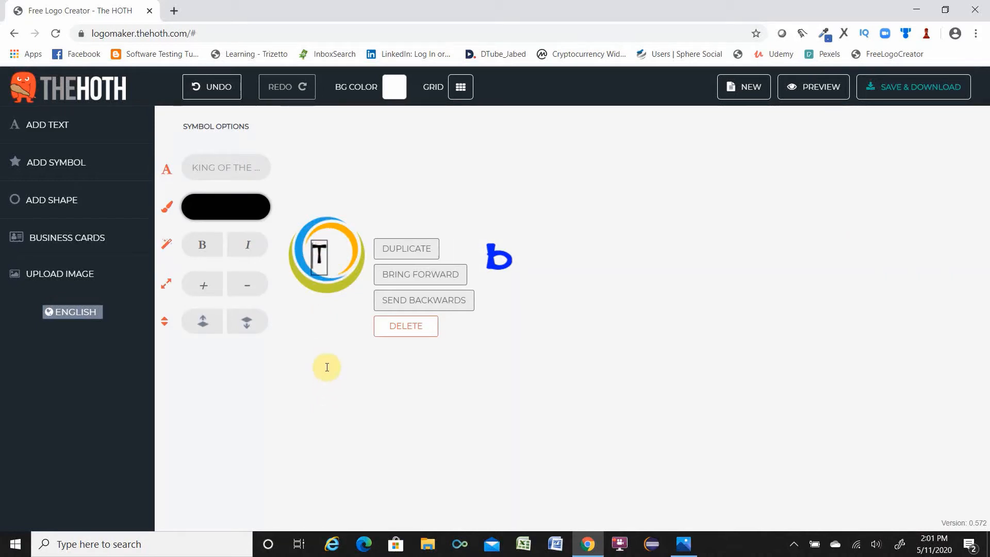
pyautogui.click(326, 366)
pyautogui.click(320, 256)
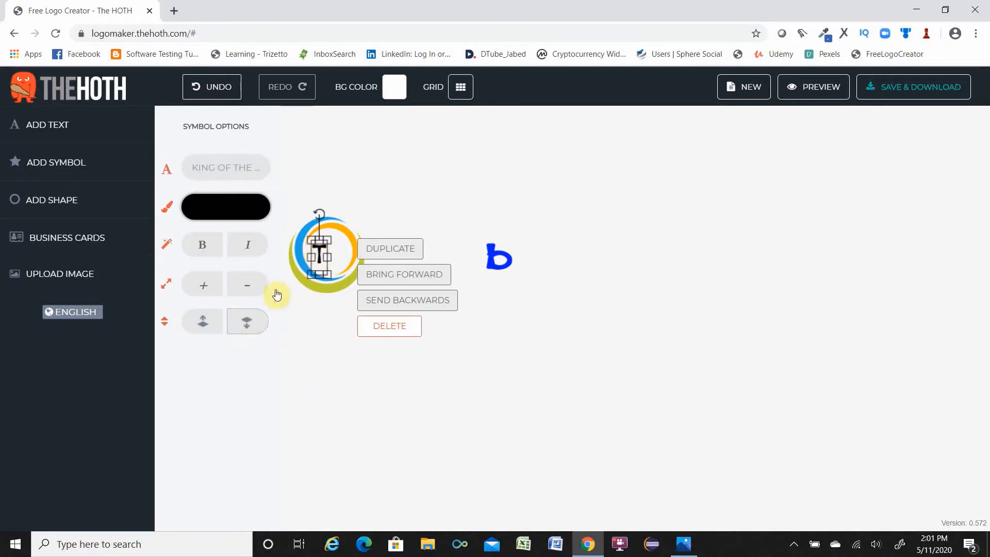
# Color the T text orange-red, fa1a0a.
pyautogui.click(241, 208)
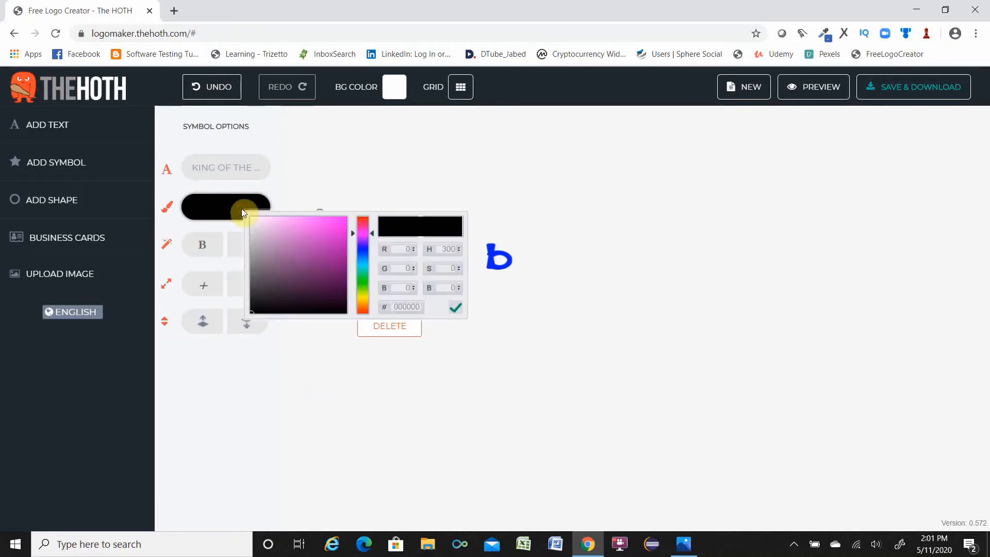
pyautogui.click(363, 311)
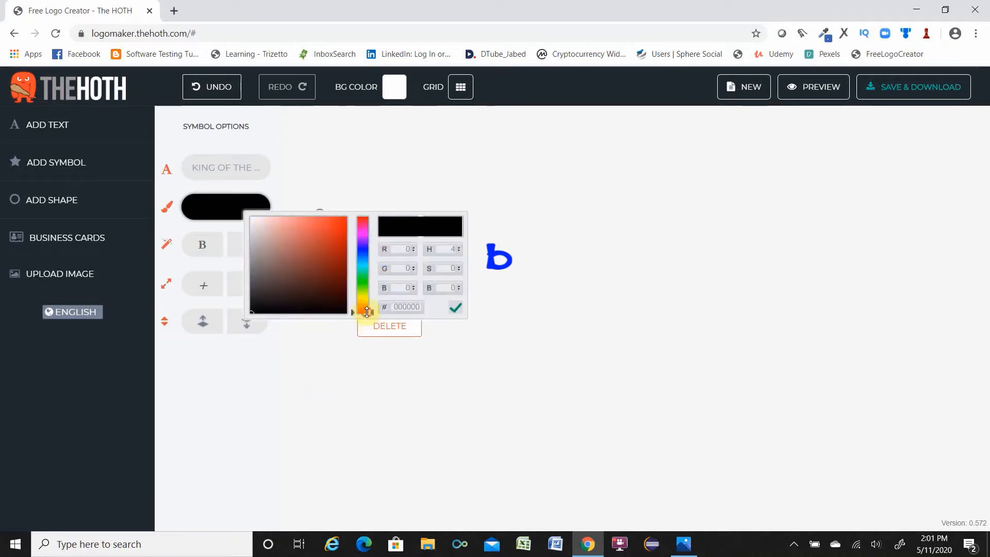
pyautogui.click(343, 218)
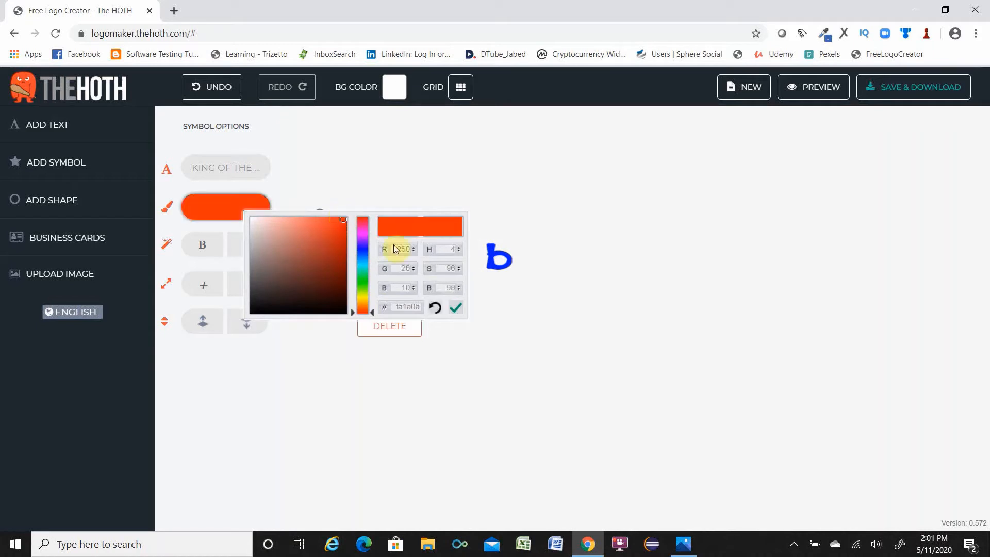
pyautogui.click(647, 239)
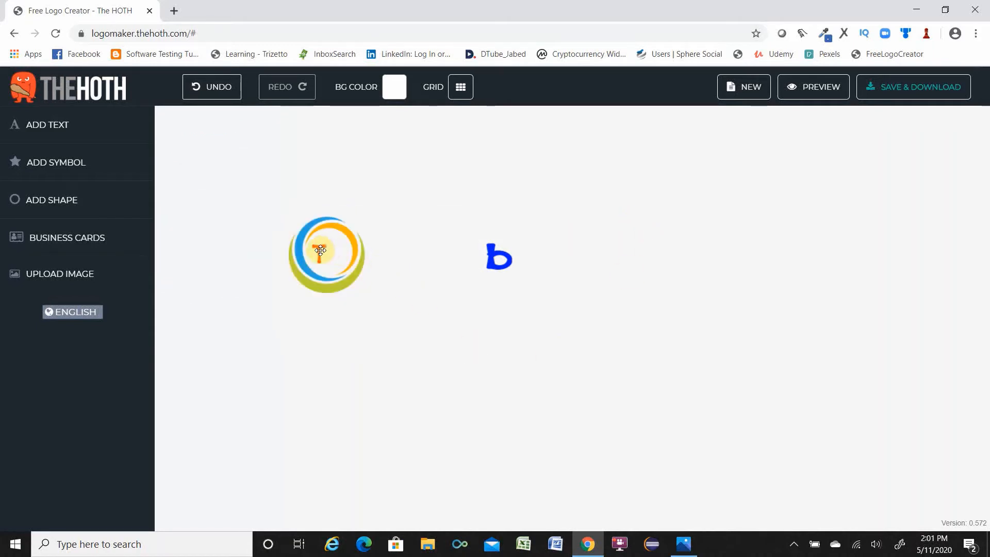
# Shift the T right, move the blue b into the ring beside it, and send the b backwards.
pyautogui.moveTo(320, 251); pyautogui.dragTo(336, 251)
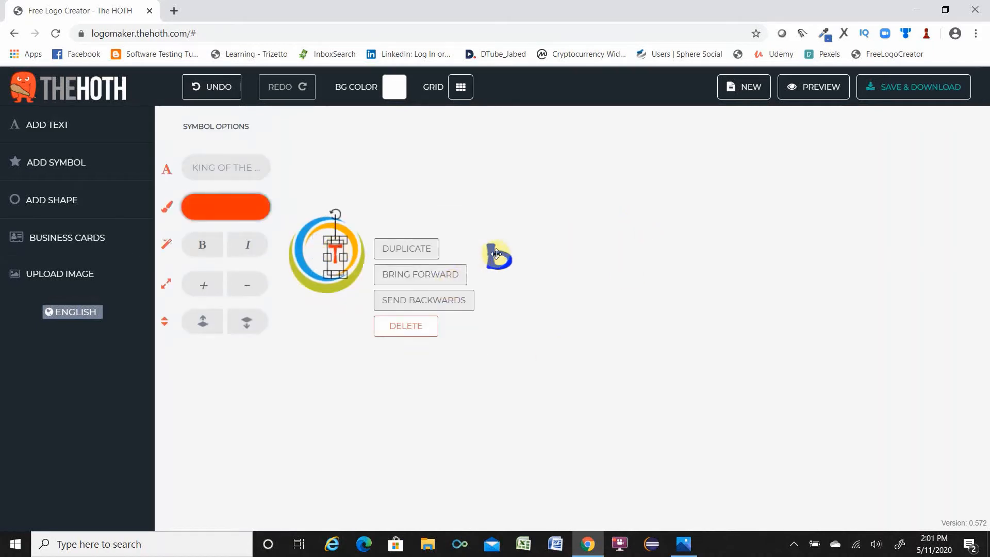
pyautogui.moveTo(496, 254); pyautogui.dragTo(321, 252)
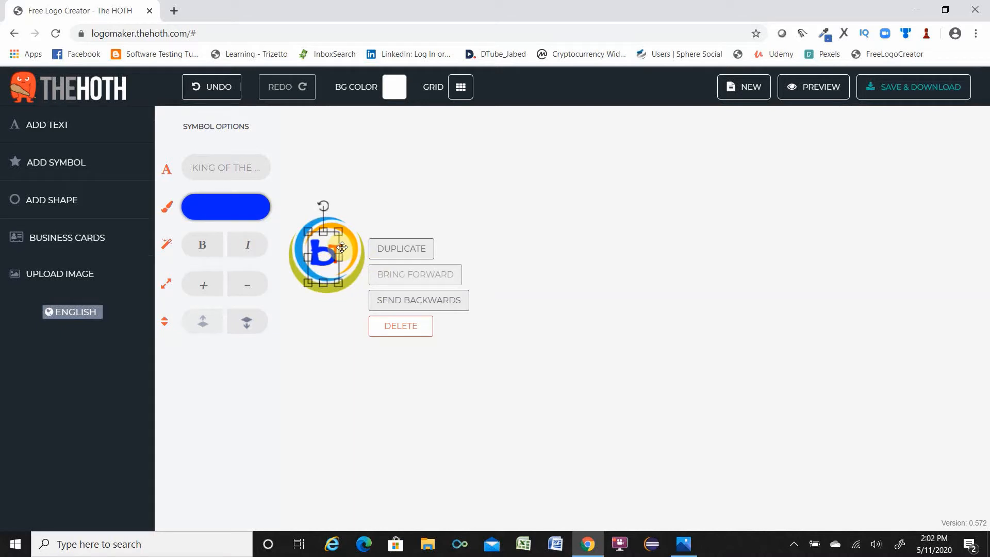
pyautogui.click(432, 301)
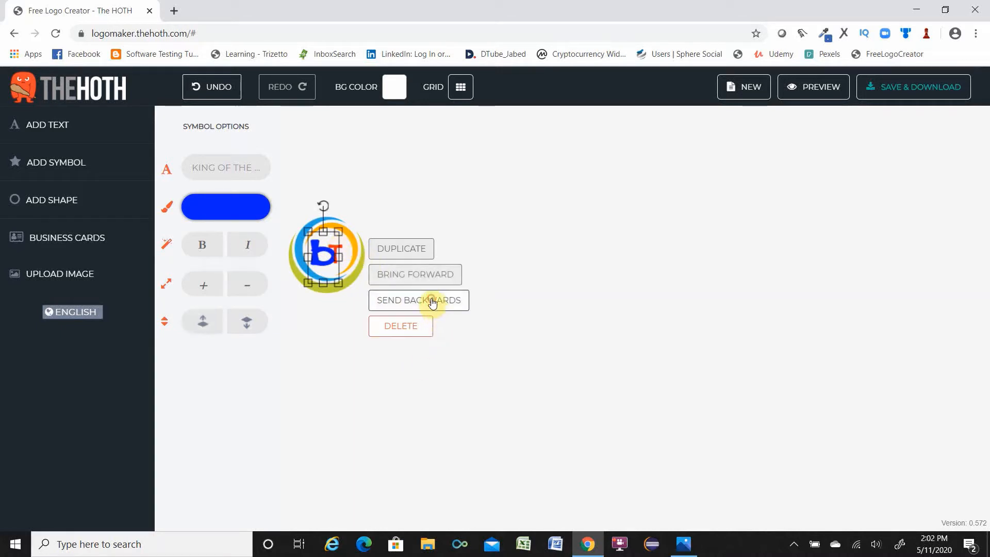
# Enlarge the T slightly and reposition it so it overlaps the b inside the ring.
pyautogui.click(337, 245)
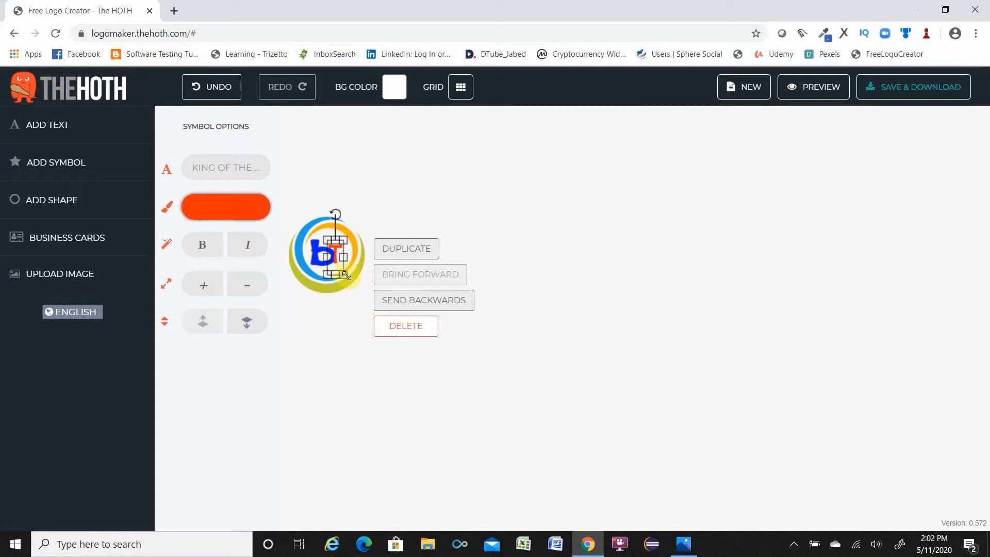
pyautogui.moveTo(344, 274); pyautogui.dragTo(363, 283)
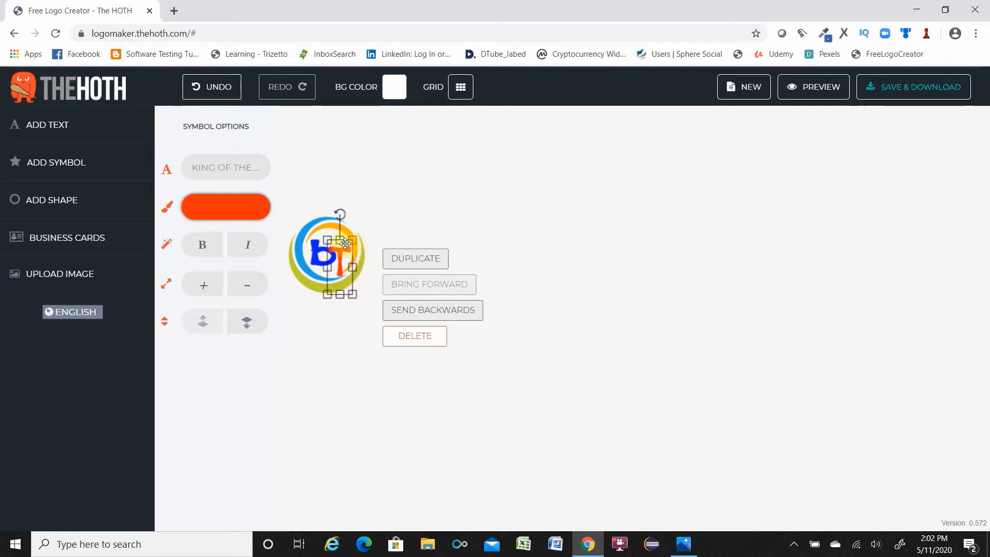
pyautogui.moveTo(345, 244); pyautogui.dragTo(339, 236)
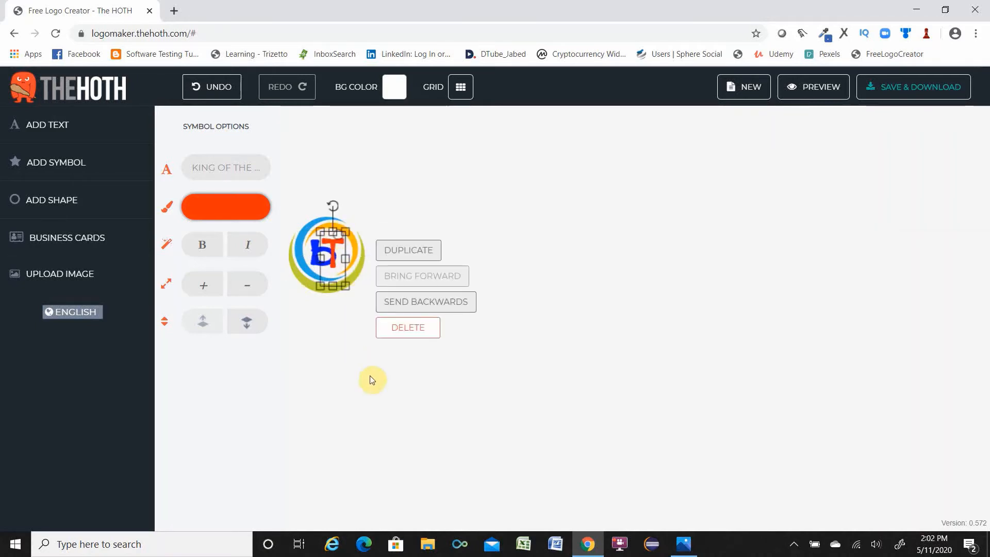
pyautogui.click(351, 358)
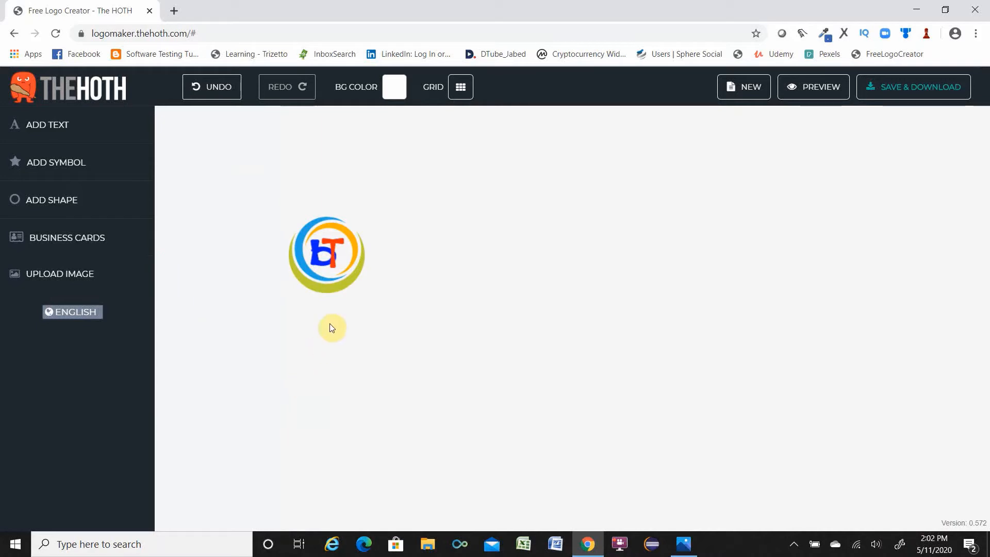
# Shrink the ring symbol slightly and adjust the letters' position within it.
pyautogui.click(325, 288)
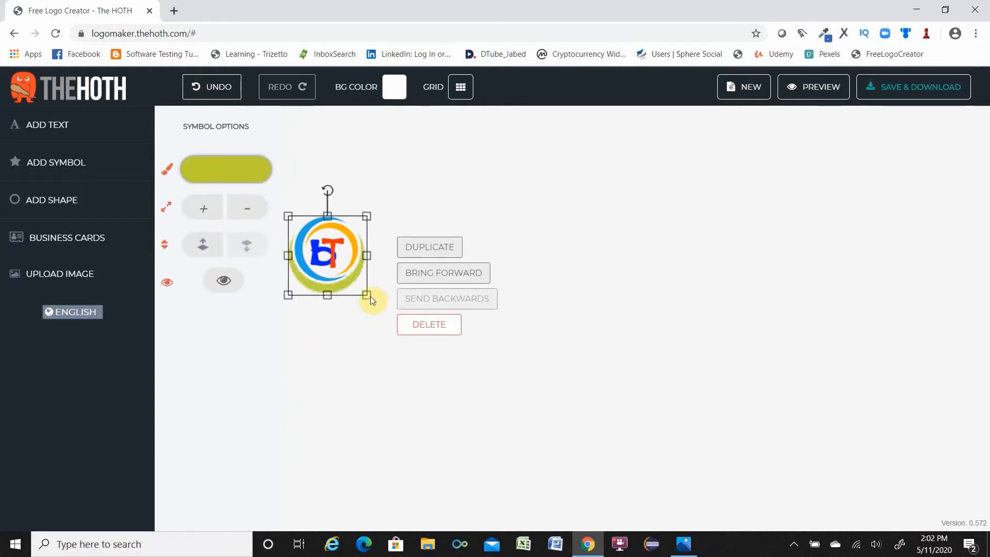
pyautogui.moveTo(368, 295); pyautogui.dragTo(360, 286)
pyautogui.moveTo(313, 227); pyautogui.dragTo(314, 232)
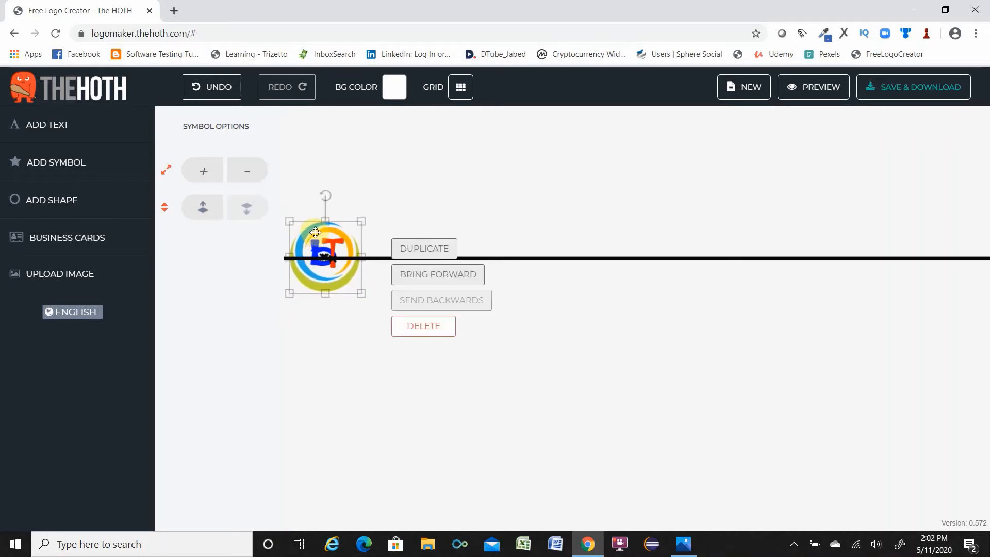
pyautogui.click(344, 341)
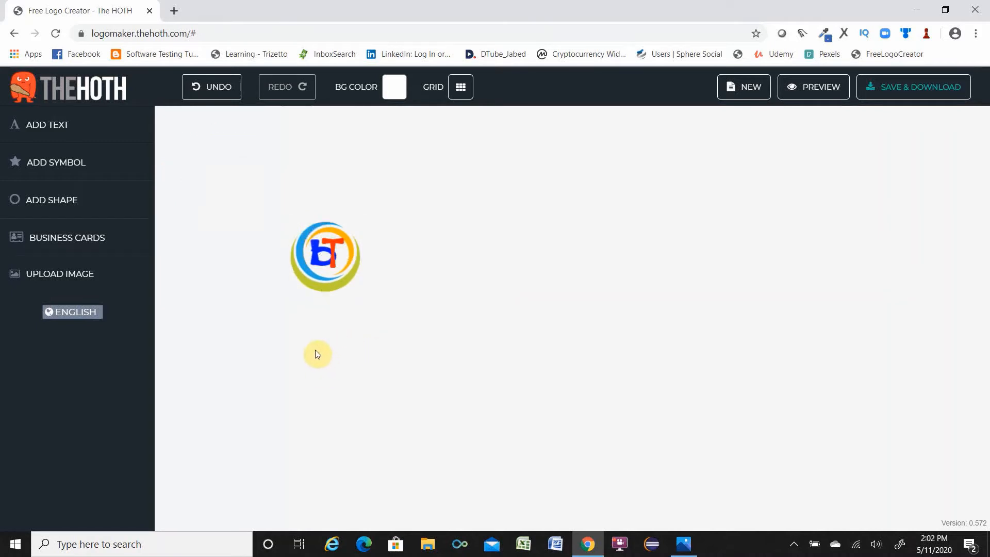
# Add a new text element reading BOGRA TECH.
pyautogui.click(39, 128)
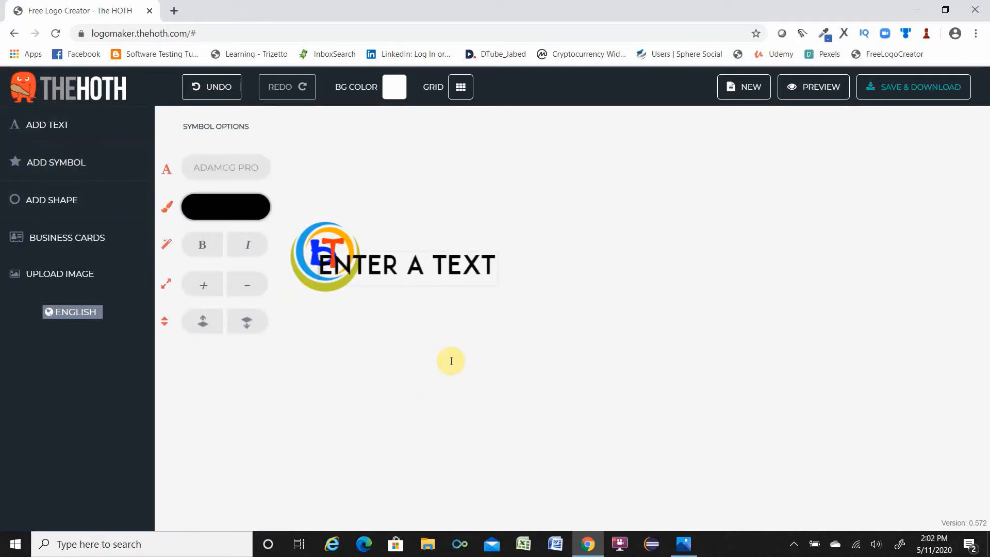
pyautogui.write('BOGRA')
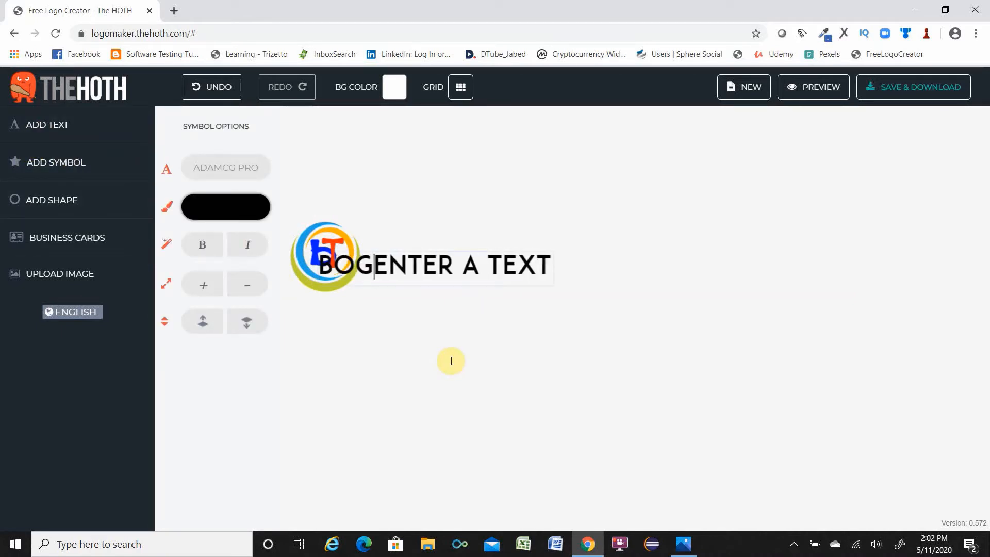
pyautogui.write(' TECH')
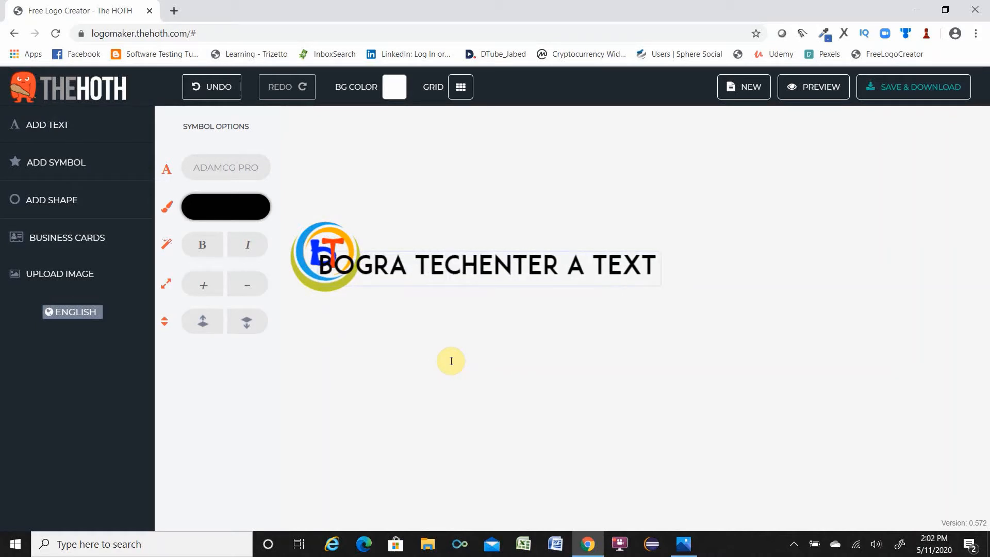
pyautogui.press('Delete')
pyautogui.press('Delete')
pyautogui.press('Delete')
pyautogui.press('Delete')
pyautogui.press('Delete')
pyautogui.press('Delete')
pyautogui.press('Delete')
pyautogui.press('Delete')
pyautogui.press('Delete')
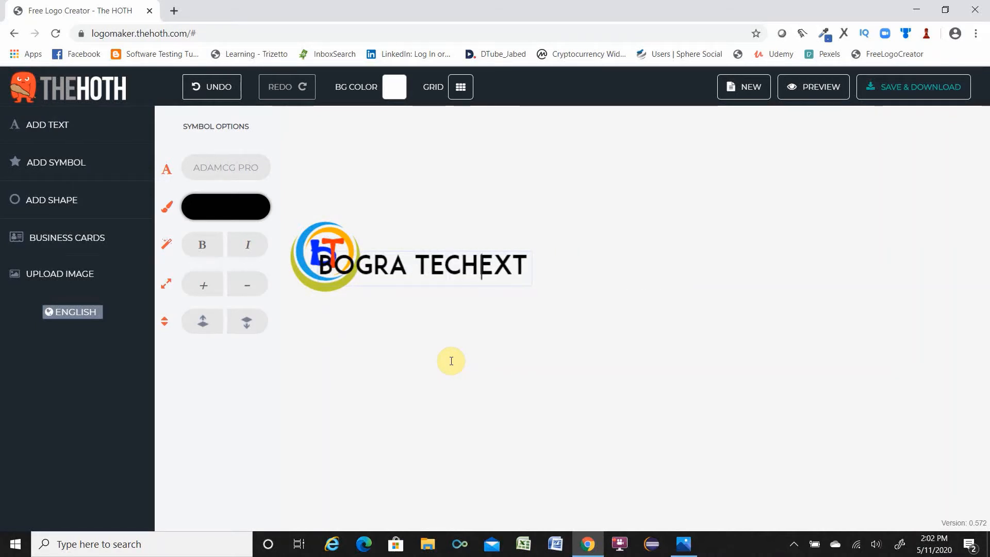
pyautogui.press('Delete')
pyautogui.press('Delete')
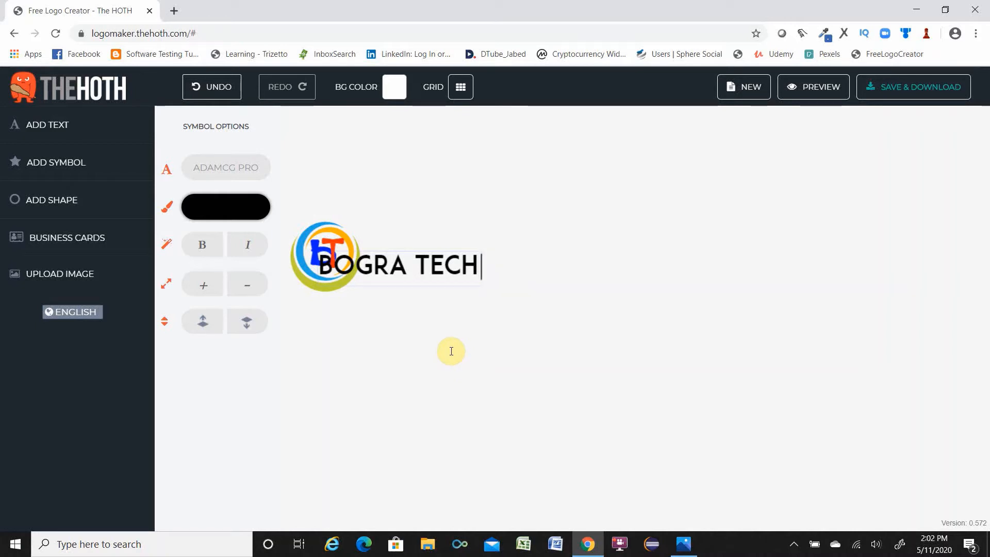
pyautogui.click(437, 330)
# Move the BOGRA TECH text to the right of the symbol and set its font to King Of The World.
pyautogui.moveTo(384, 265); pyautogui.dragTo(463, 263)
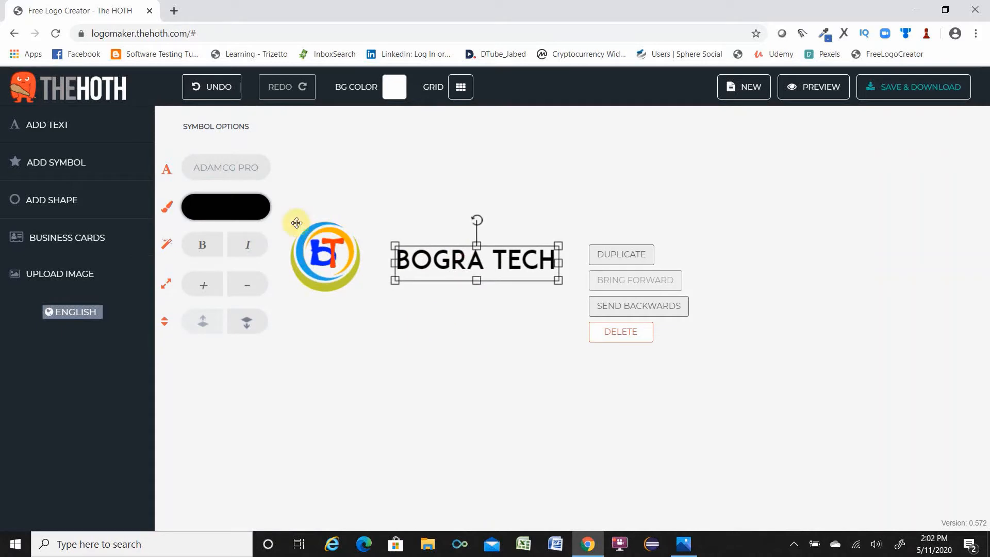
pyautogui.click(217, 170)
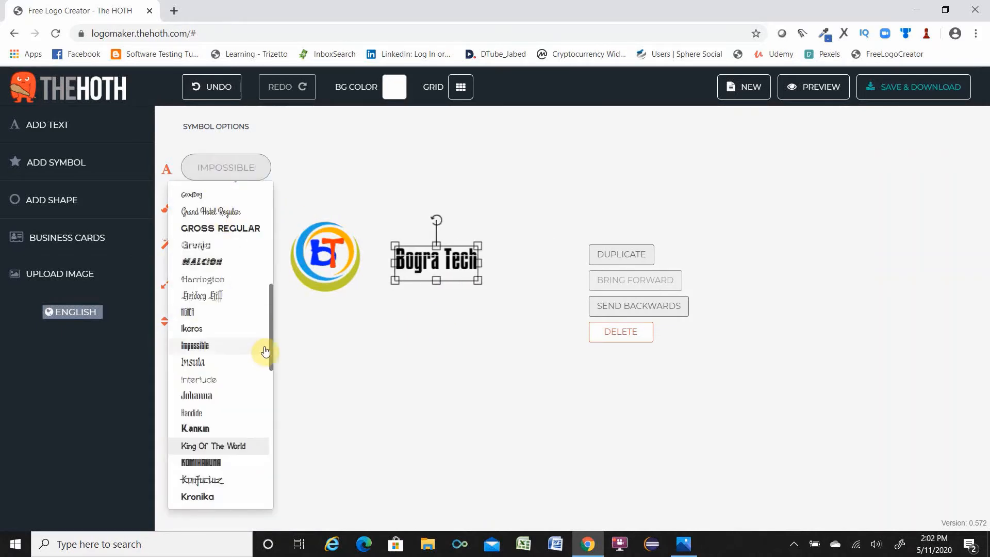
pyautogui.click(217, 447)
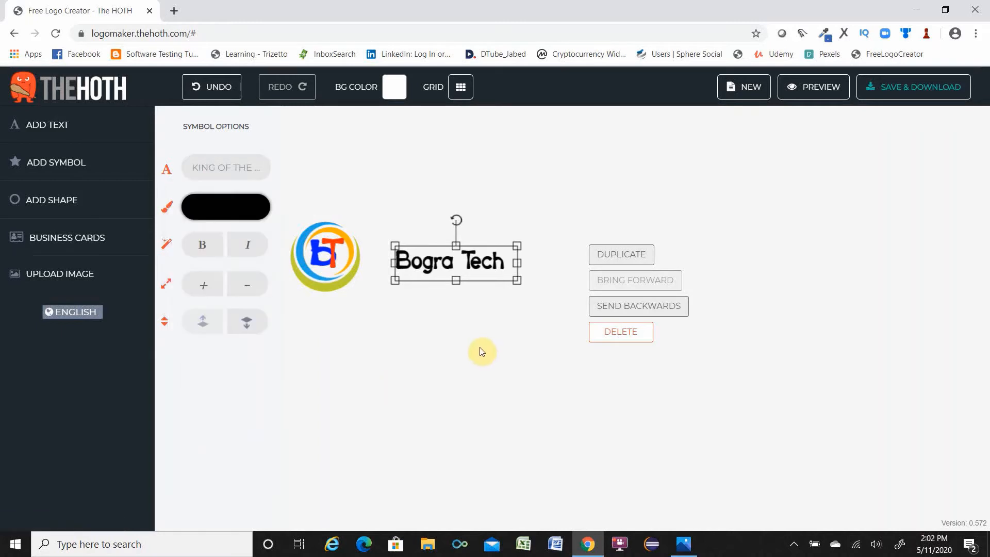
pyautogui.click(481, 352)
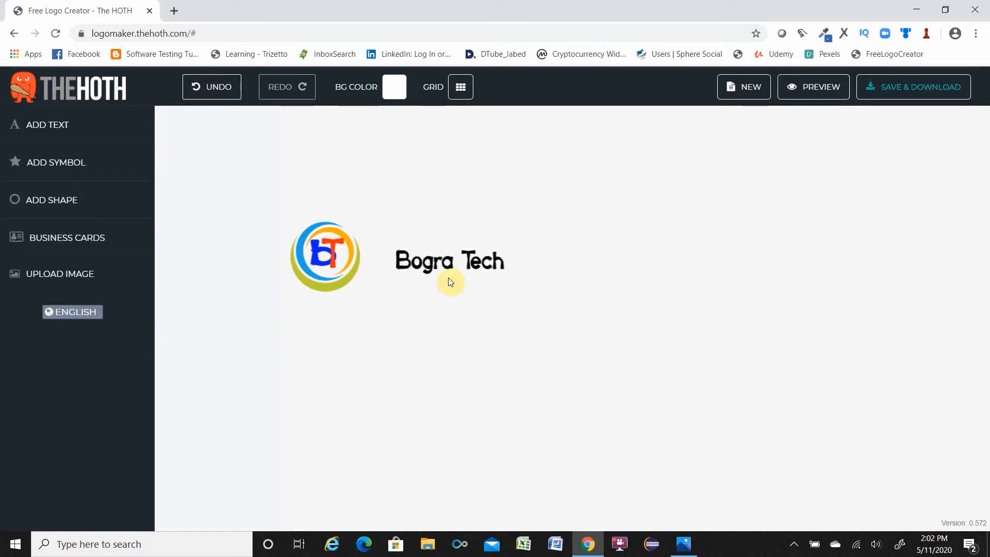
# Duplicate the Bogra Tech text and move the copy below and to the right of the original.
pyautogui.click(448, 260)
pyautogui.click(454, 260)
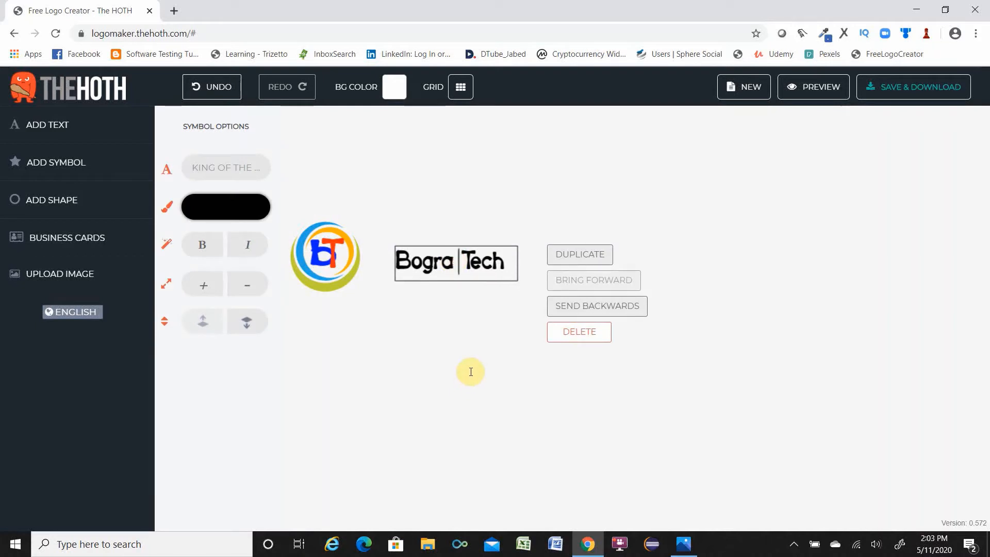
pyautogui.click(464, 337)
pyautogui.click(457, 267)
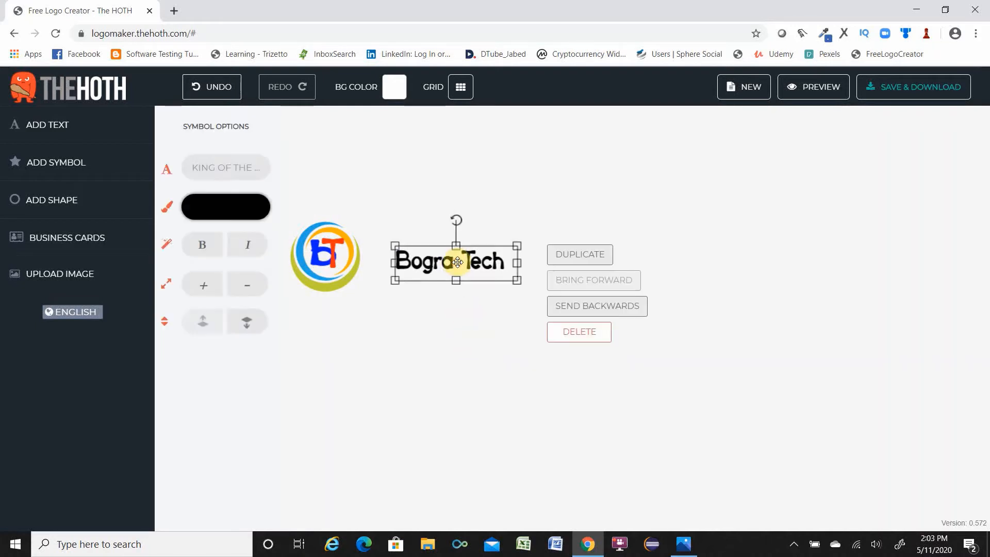
pyautogui.click(577, 256)
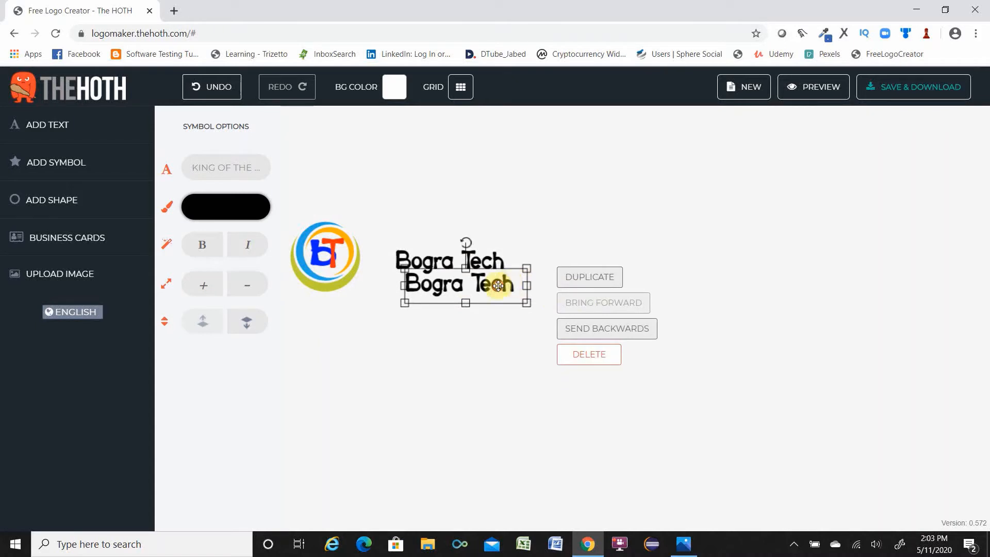
pyautogui.moveTo(500, 283); pyautogui.dragTo(604, 347)
# Edit the upper Bogra Tech text so it reads only Bogra.
pyautogui.click(429, 262)
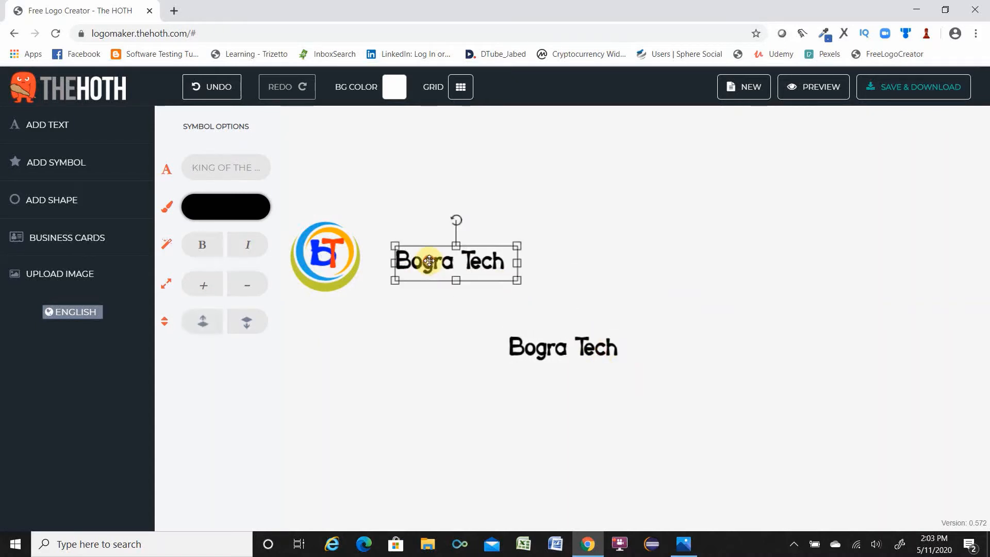
pyautogui.click(455, 262)
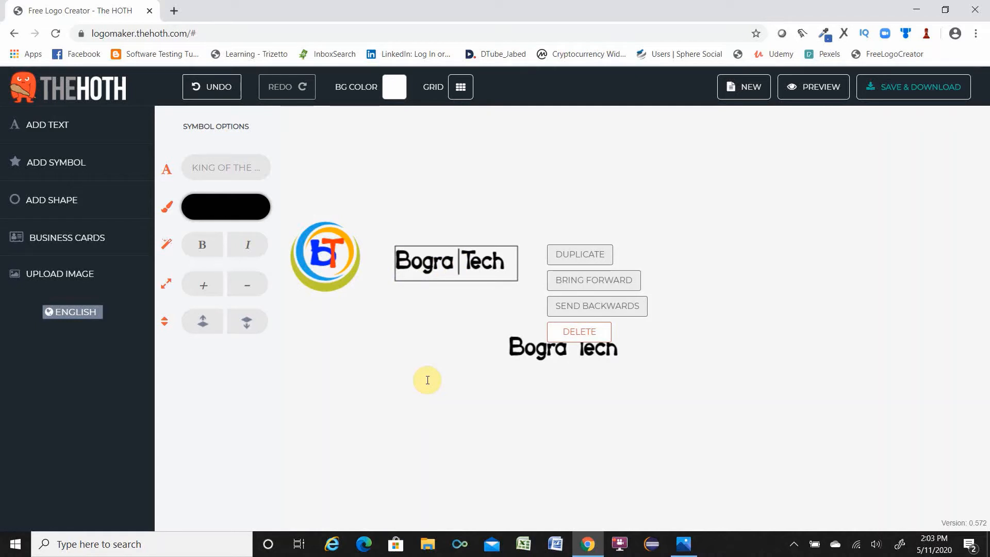
pyautogui.press('Delete')
pyautogui.press('Delete')
pyautogui.press('Delete')
pyautogui.press('Delete')
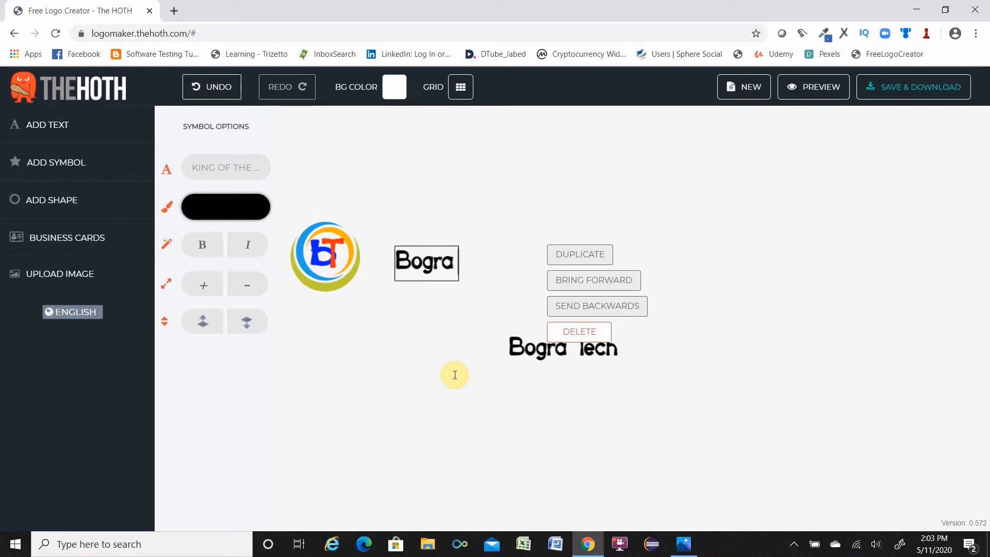
# Set the Bogra text's colour to a bright blue.
pyautogui.click(228, 208)
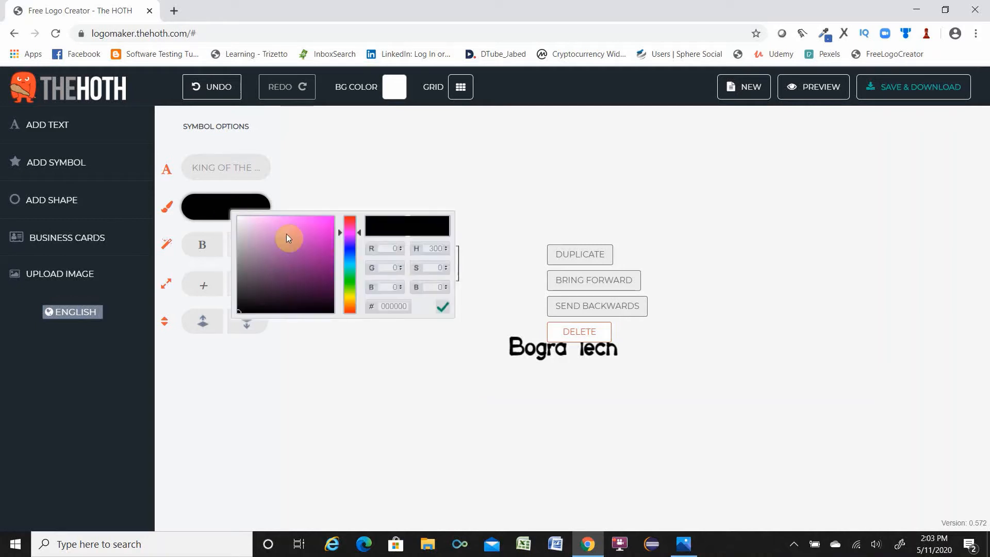
pyautogui.click(356, 251)
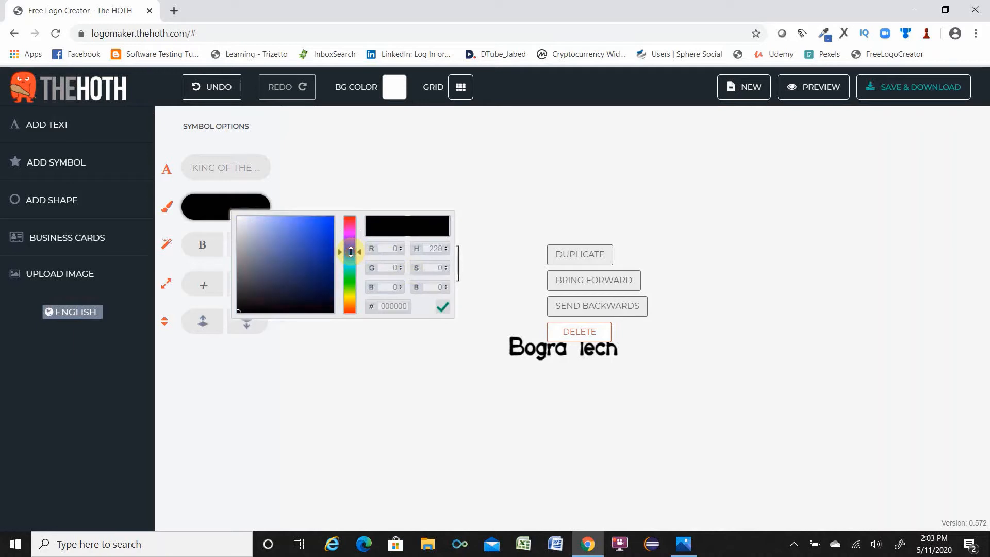
pyautogui.click(327, 212)
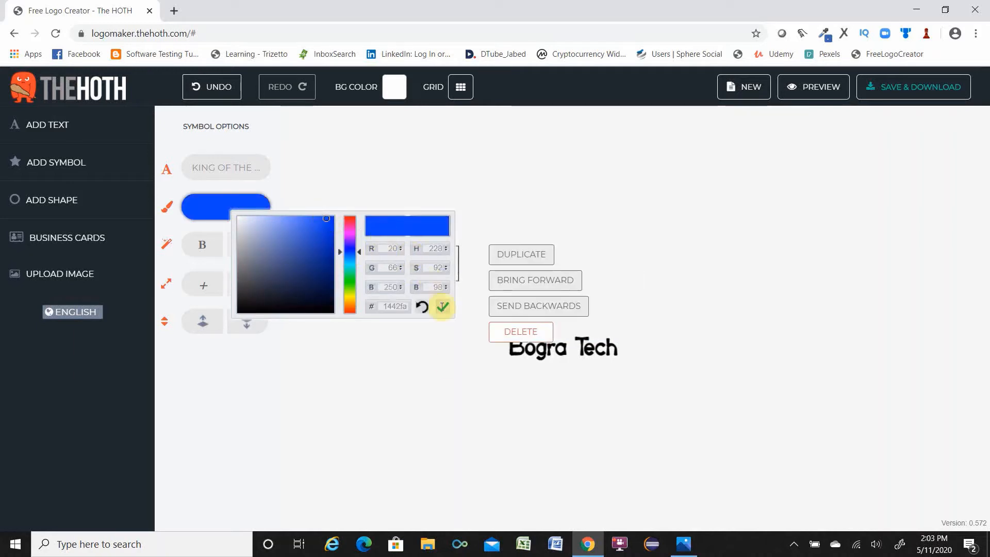
pyautogui.click(452, 374)
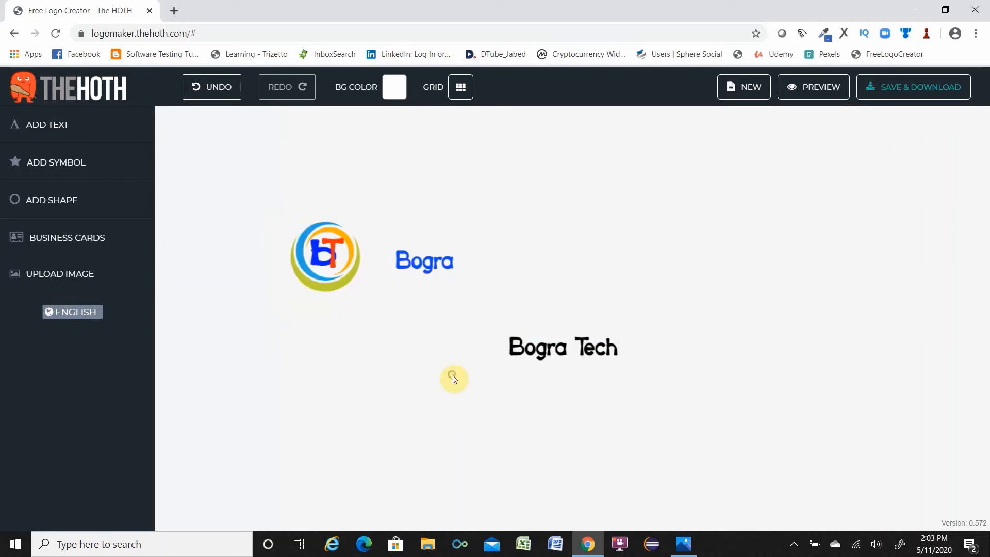
# Edit the lower duplicate text so it reads only Tech.
pyautogui.click(558, 351)
pyautogui.doubleClick(576, 347)
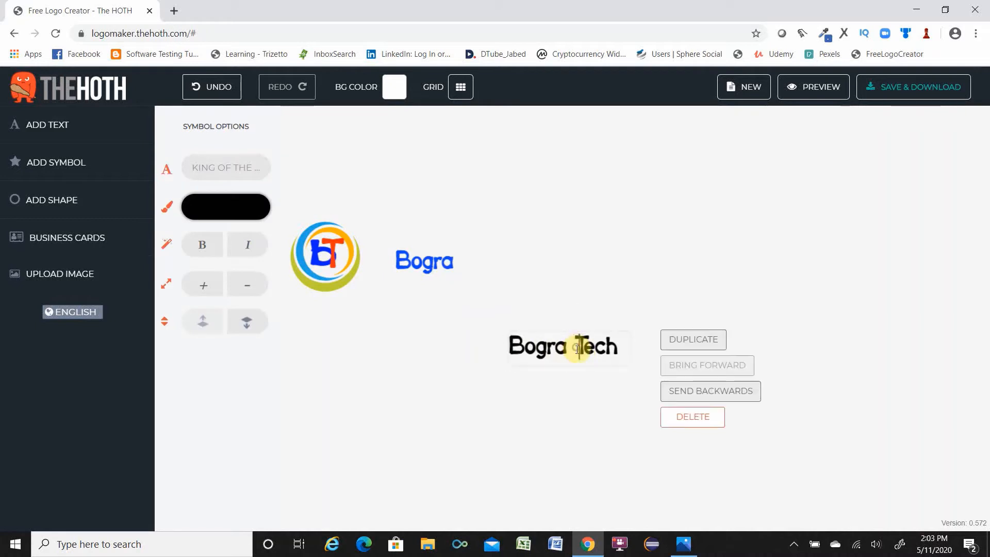
pyautogui.press('BackSpace')
pyautogui.press('BackSpace')
pyautogui.press('BackSpace')
pyautogui.press('BackSpace')
pyautogui.press('BackSpace')
pyautogui.press('BackSpace')
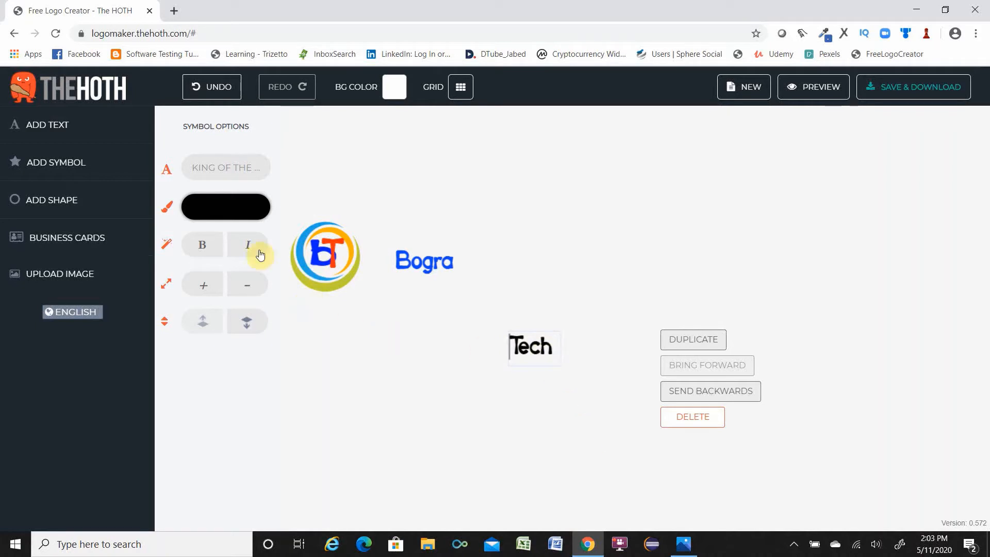
# Set the Tech text's colour to orange-red.
pyautogui.click(221, 208)
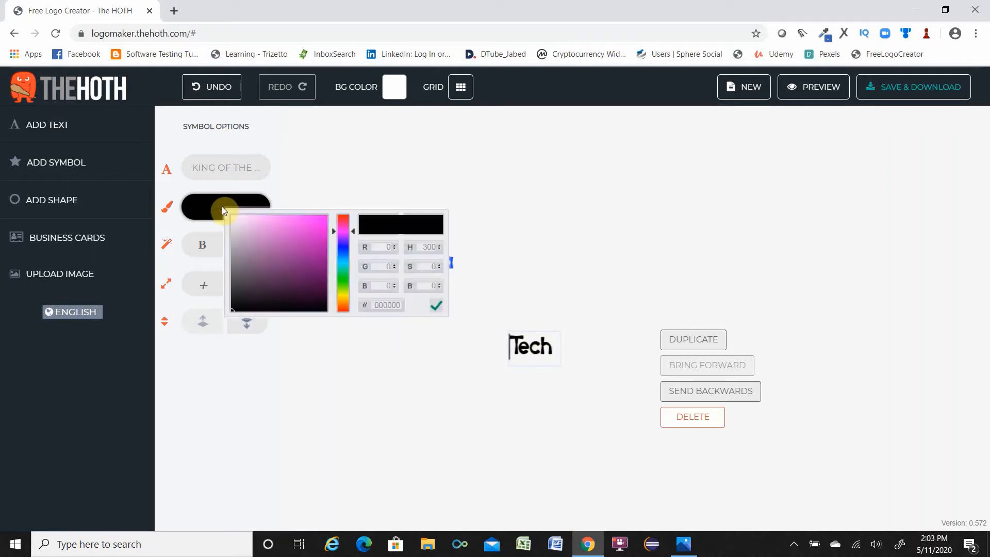
pyautogui.click(345, 309)
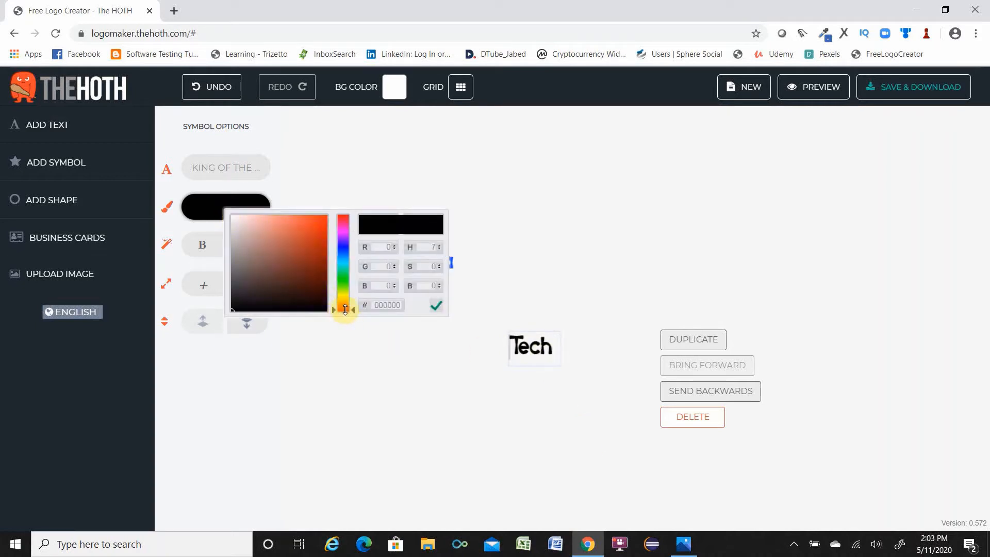
pyautogui.click(321, 214)
pyautogui.click(482, 407)
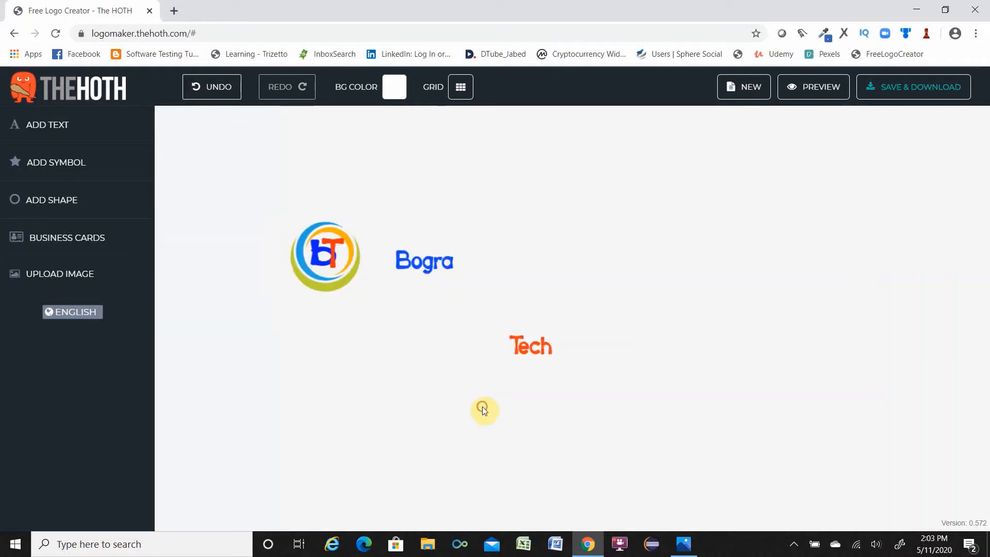
# Move Bogra next to the symbol and Tech right after it so they read BograTech.
pyautogui.moveTo(523, 348); pyautogui.dragTo(386, 259)
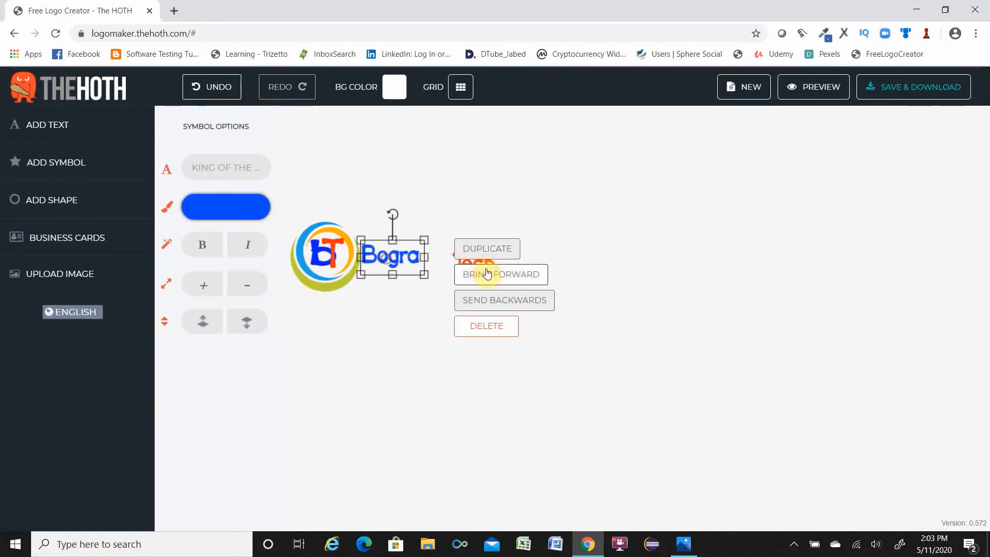
pyautogui.click(430, 331)
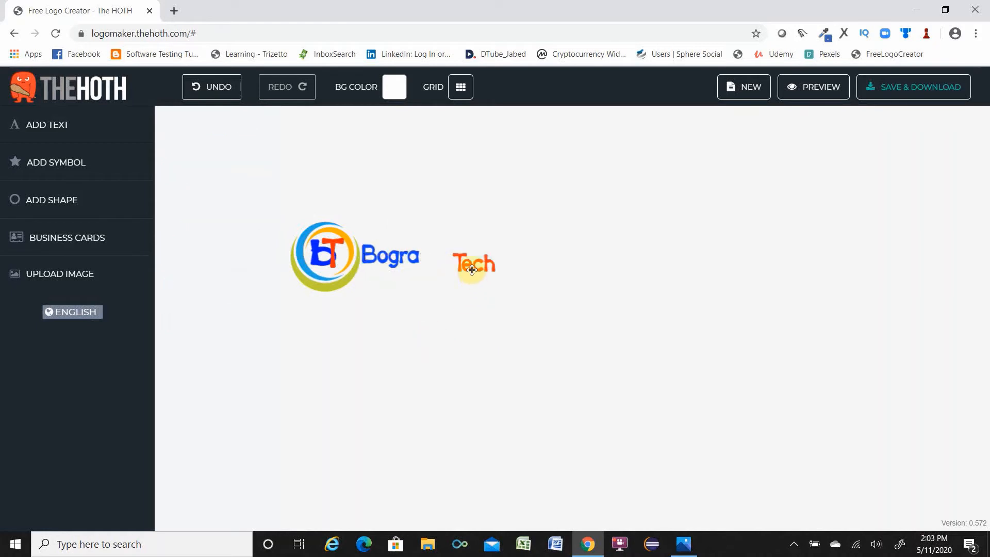
pyautogui.moveTo(471, 270); pyautogui.dragTo(435, 256)
pyautogui.click(449, 309)
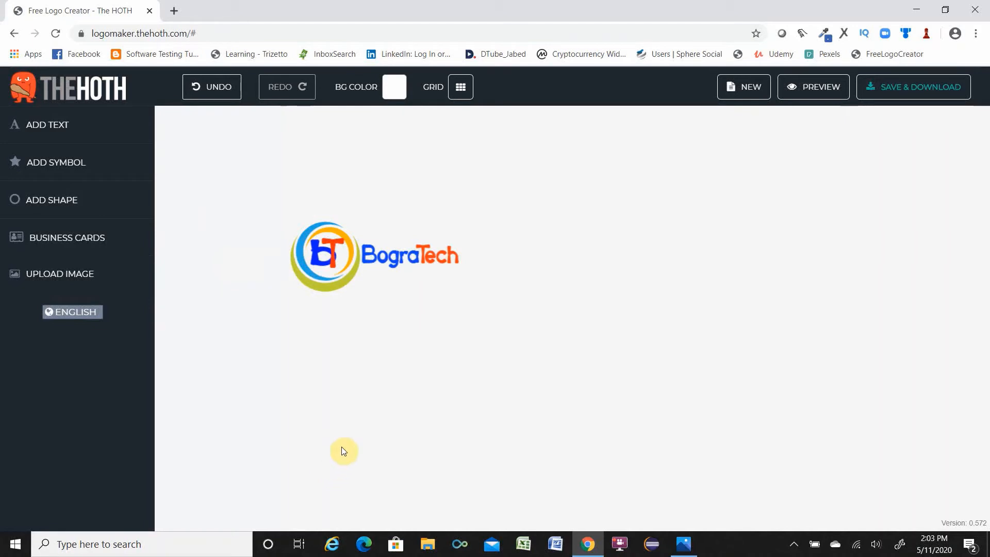
# Nudge the ring symbol and shrink it slightly so it lines up with the BograTech text.
pyautogui.click(323, 288)
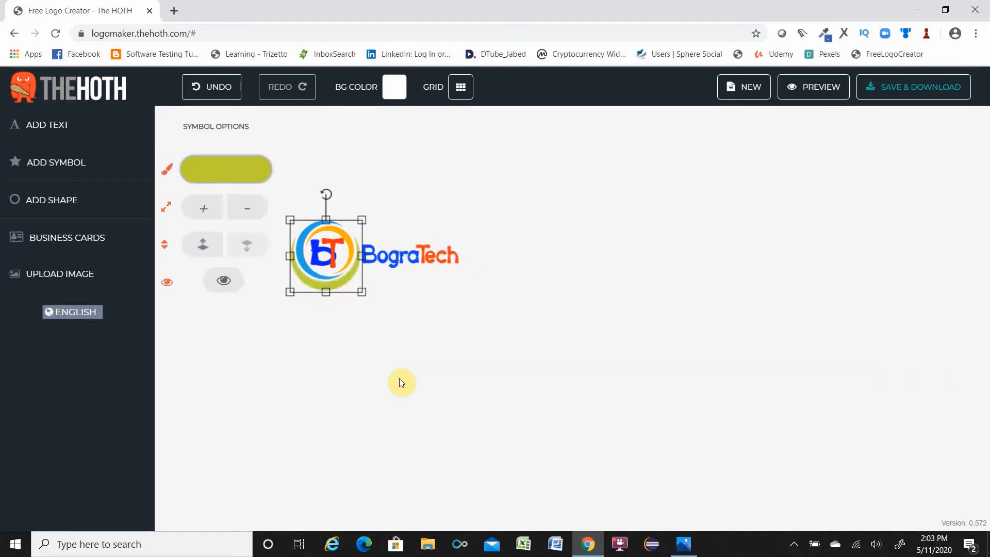
pyautogui.press('Up')
pyautogui.press('Up')
pyautogui.press('Up')
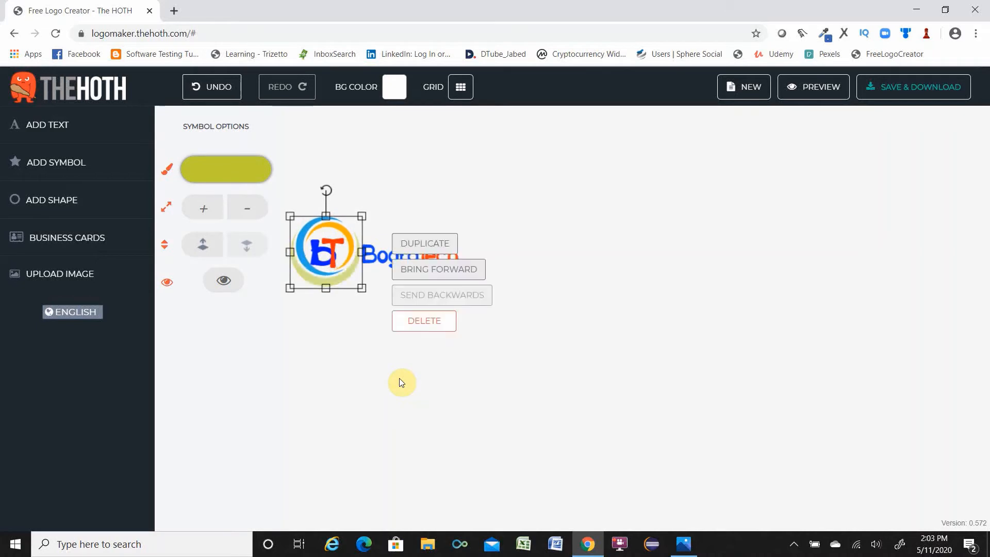
pyautogui.press('Down')
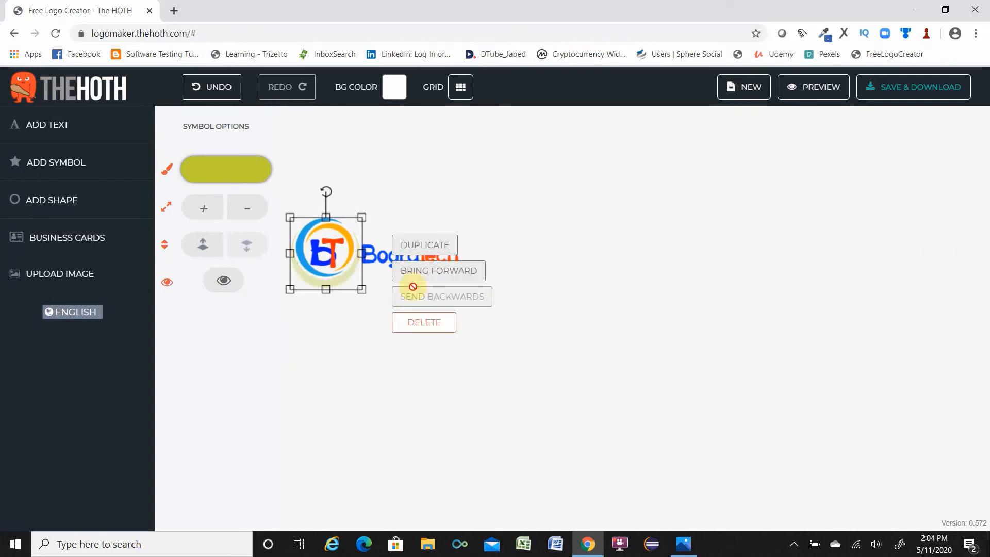
pyautogui.click(361, 289)
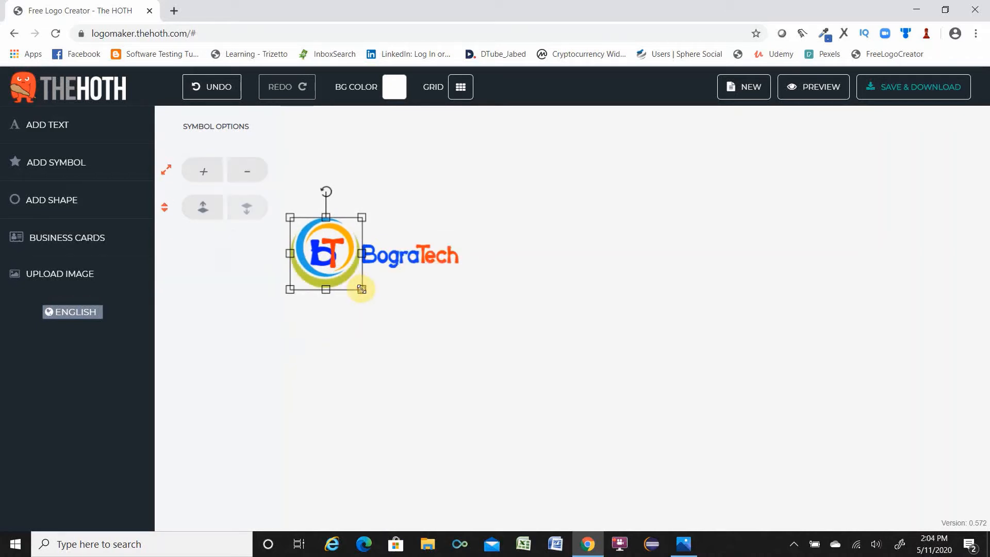
pyautogui.moveTo(361, 289); pyautogui.dragTo(358, 285)
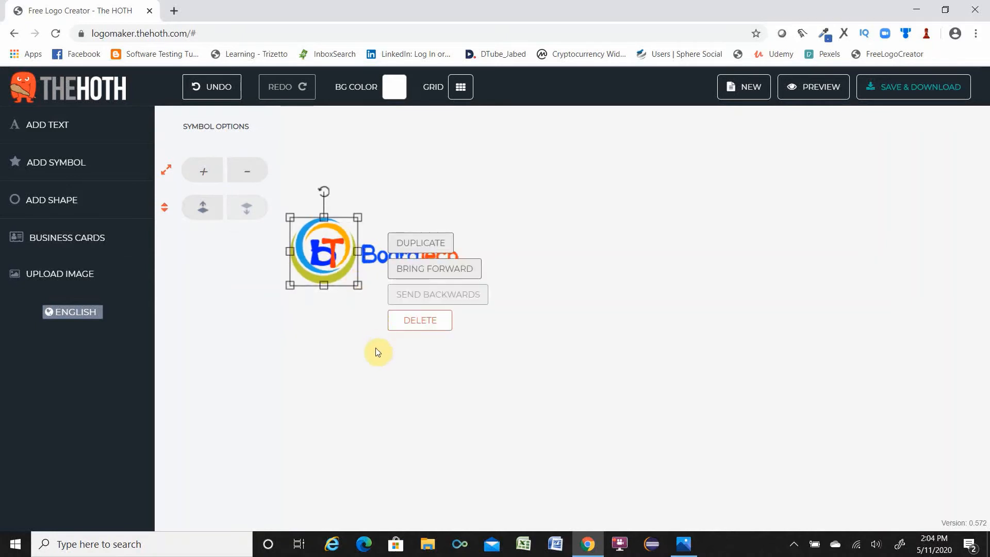
pyautogui.press('Down')
pyautogui.press('Down')
pyautogui.press('Right')
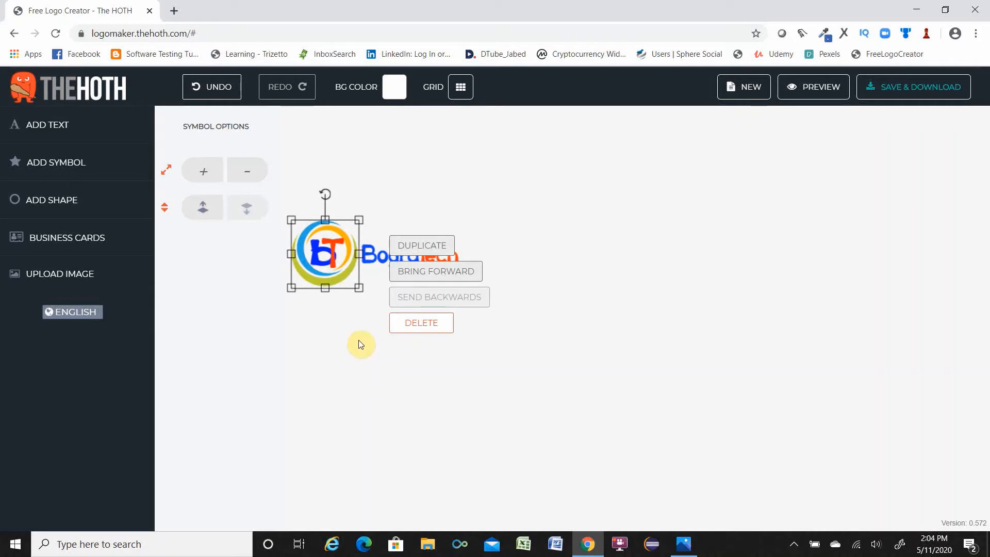
pyautogui.click(363, 351)
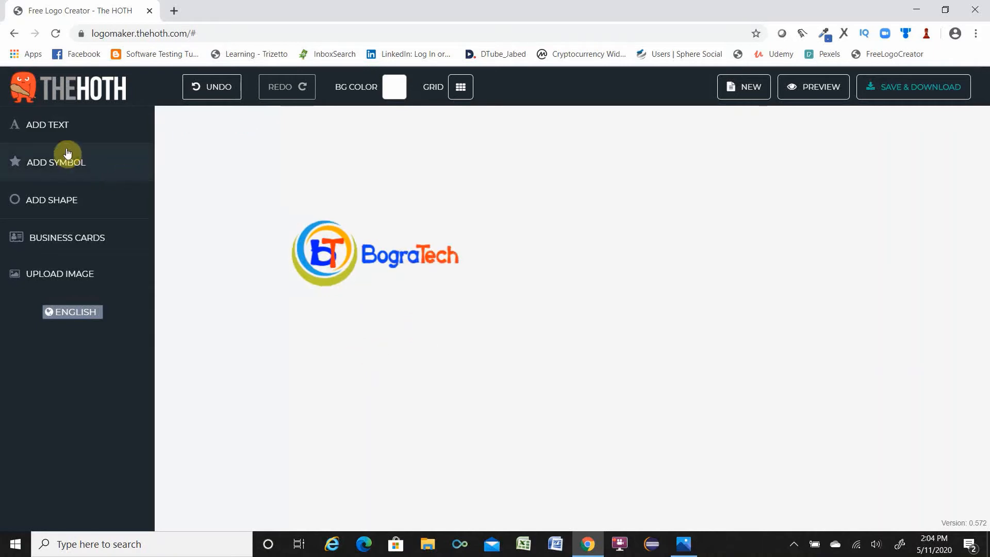
# Add a new text element reading ONLINE LEARNING SOURCE.
pyautogui.click(48, 126)
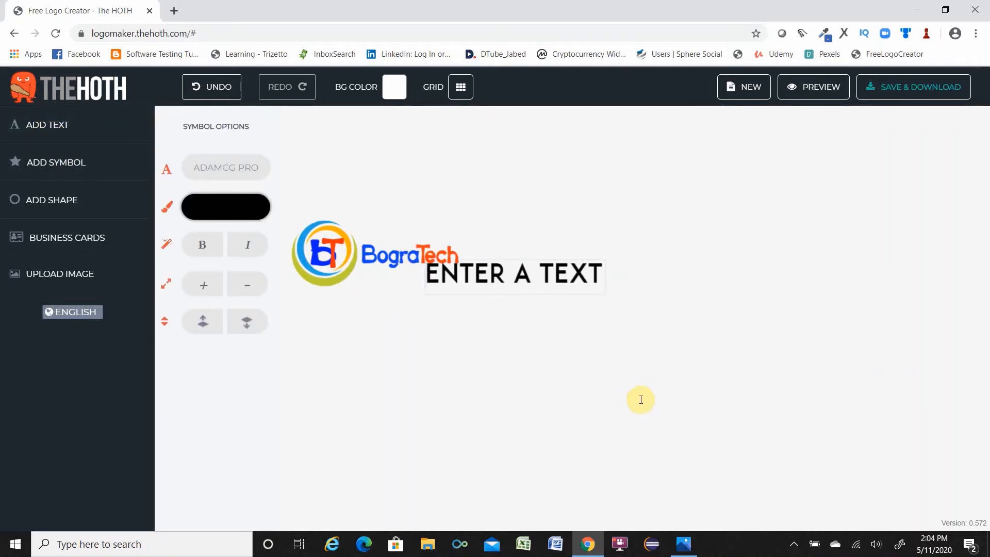
pyautogui.write('ONLINE')
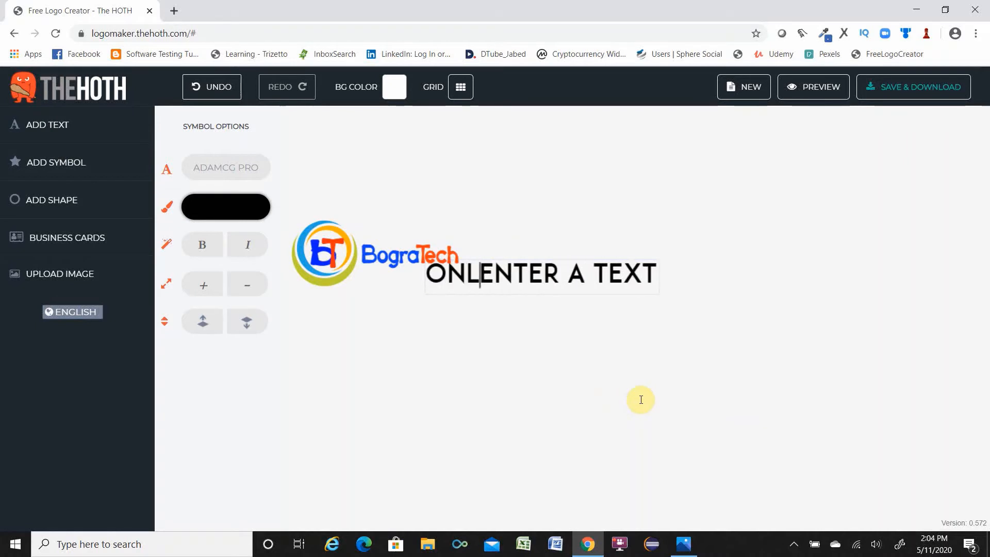
pyautogui.write(' LEARNI')
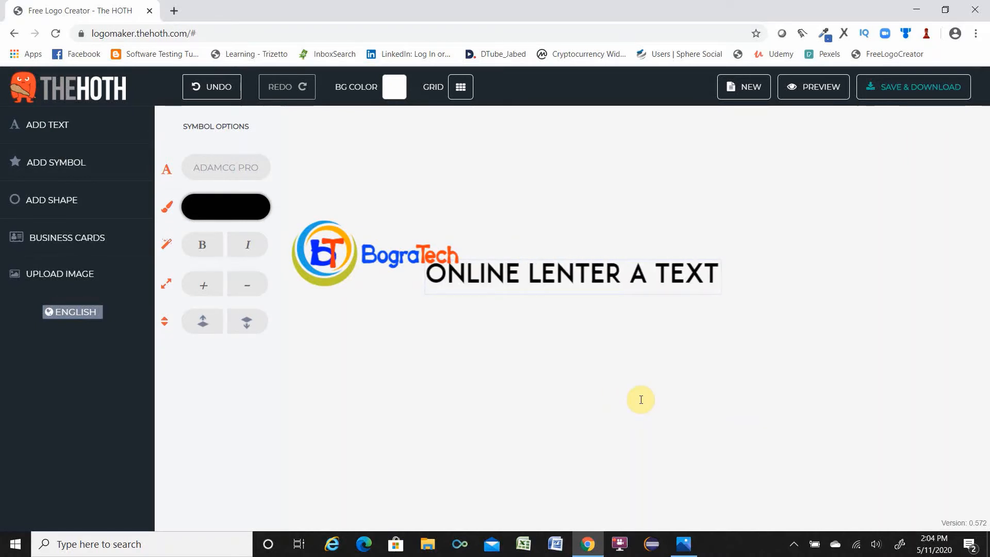
pyautogui.write('NG')
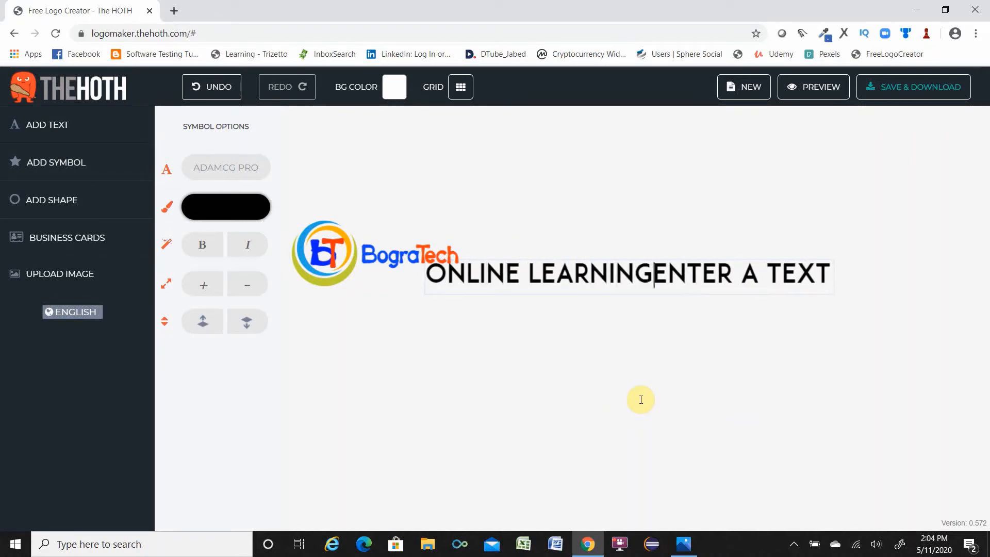
pyautogui.write(' S')
pyautogui.write('OURCE')
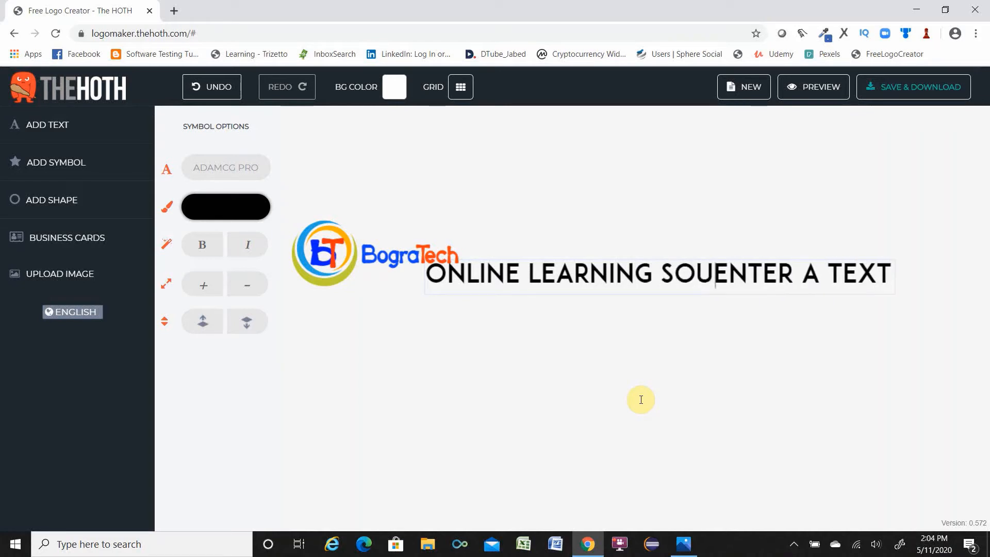
pyautogui.press('Delete')
pyautogui.press('Delete')
pyautogui.press('Delete')
pyautogui.press('Delete')
pyautogui.press('Delete')
pyautogui.press('Delete')
pyautogui.press('Delete')
pyautogui.press('Delete')
pyautogui.press('Delete')
pyautogui.press('Delete')
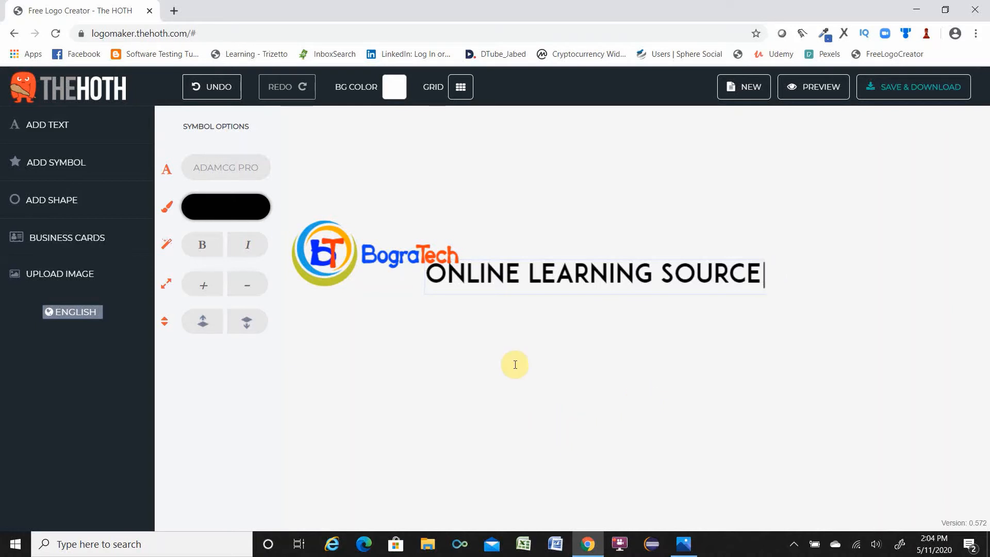
# Set the tagline's font to Northern Lights.
pyautogui.click(208, 173)
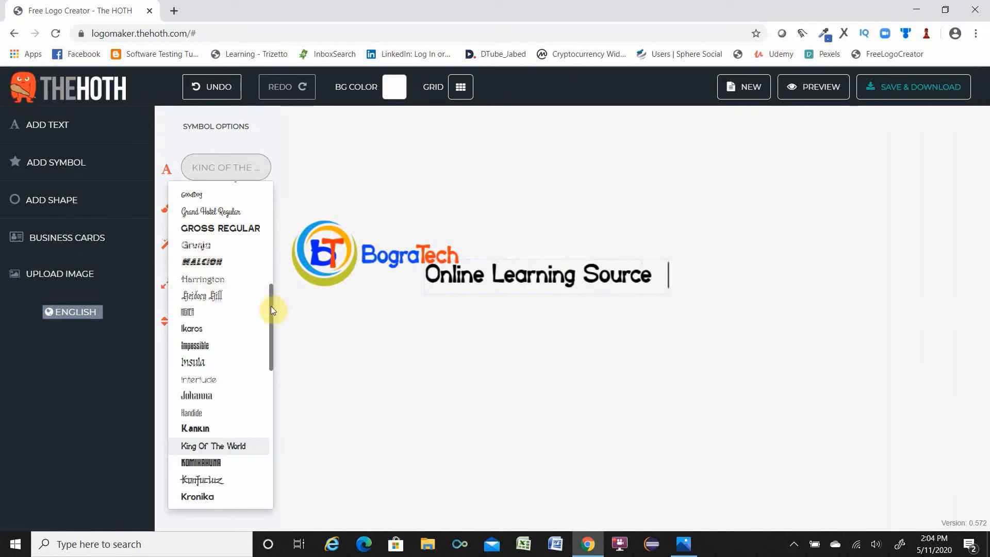
pyautogui.scroll(-1, 265, 320)
pyautogui.scroll(-5, 262, 335)
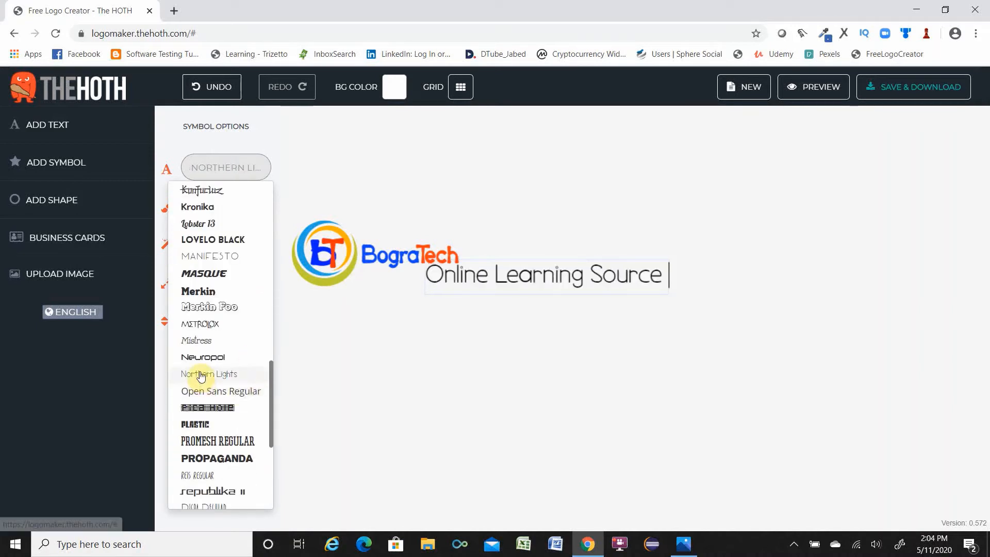
pyautogui.click(201, 375)
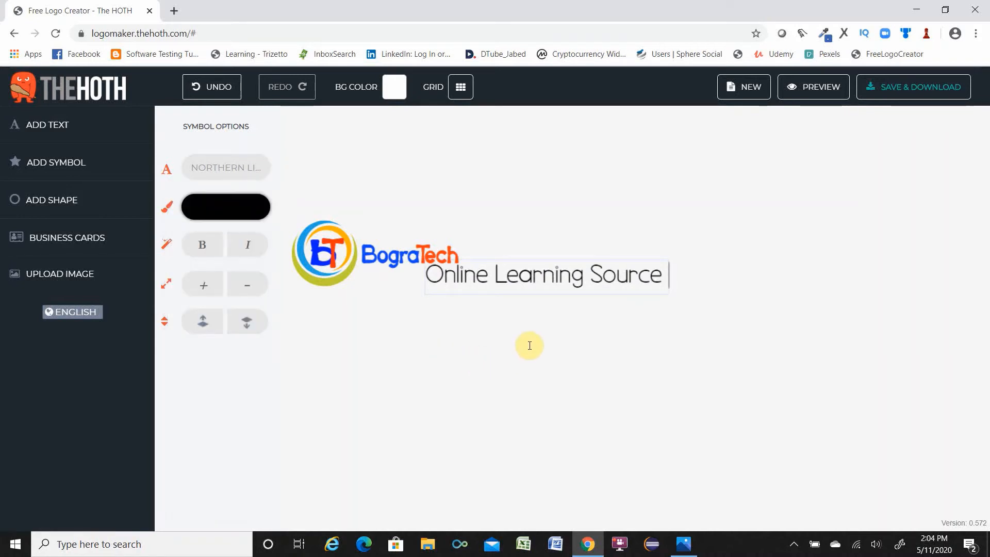
# Colour the Online Learning Source tagline green.
pyautogui.click(234, 205)
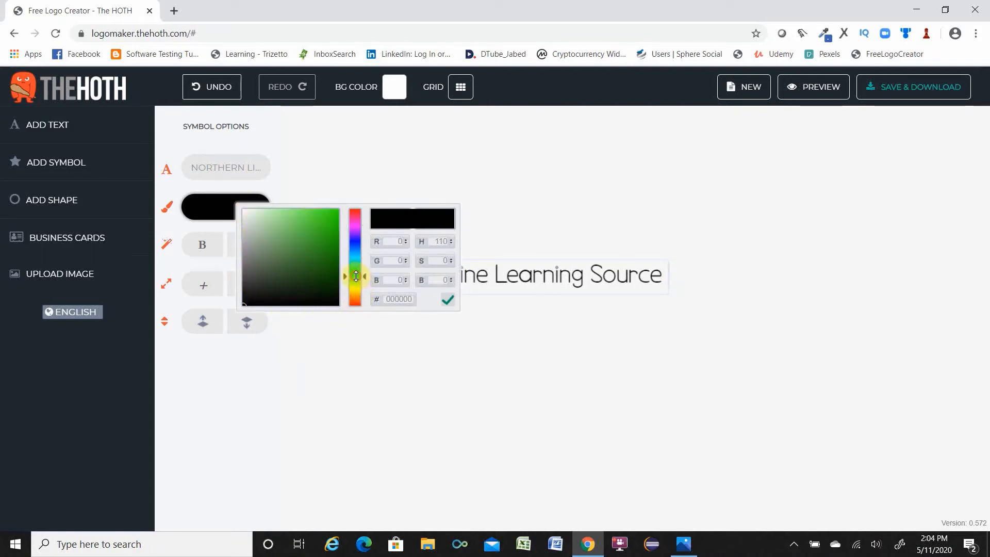
pyautogui.click(334, 228)
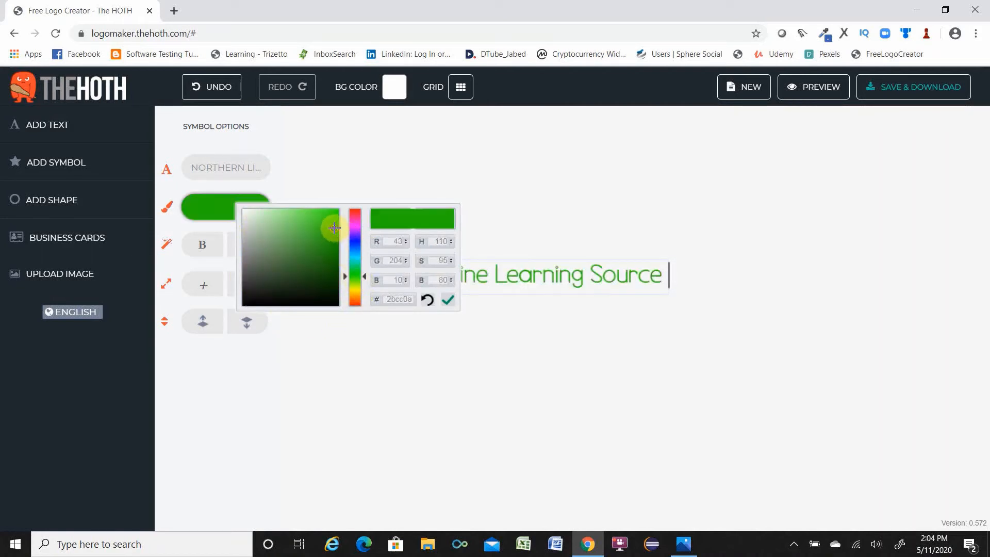
pyautogui.click(529, 382)
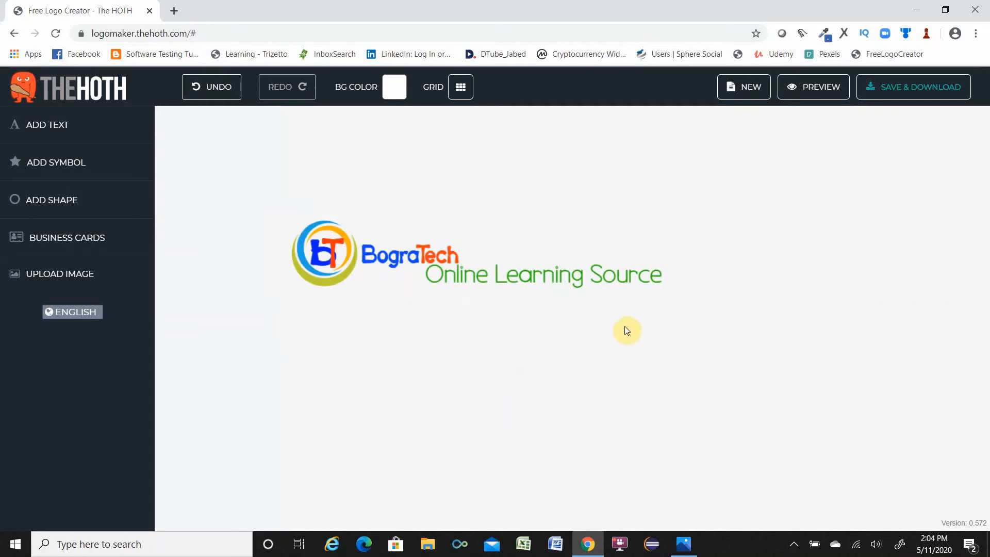
pyautogui.click(587, 282)
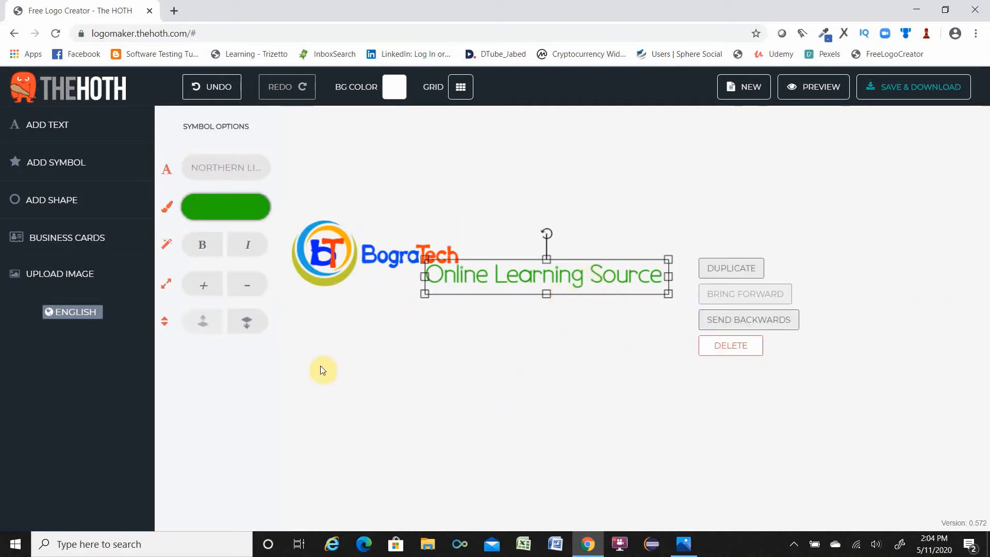
# Shrink the Online Learning Source tagline and move it directly beneath the BograTech text.
pyautogui.click(249, 287)
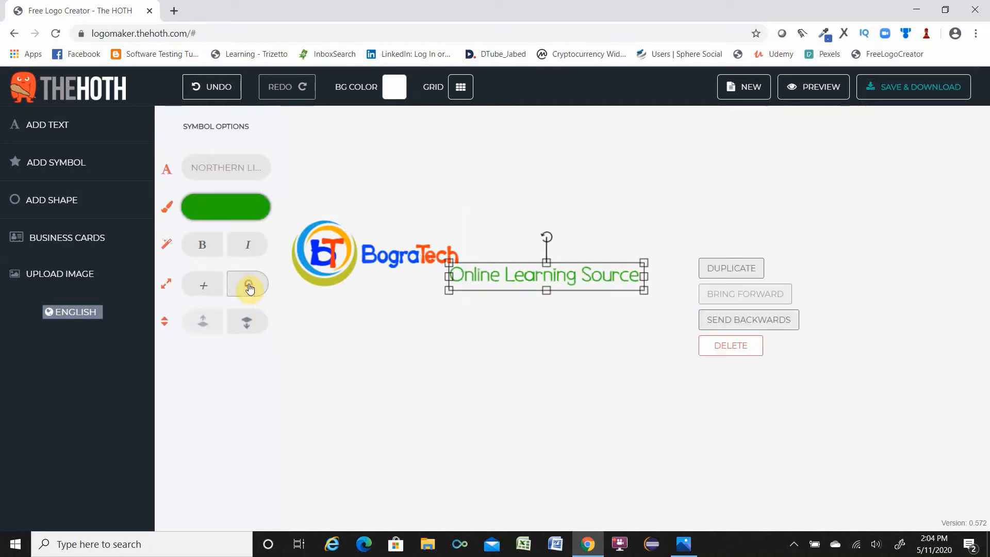
pyautogui.click(250, 286)
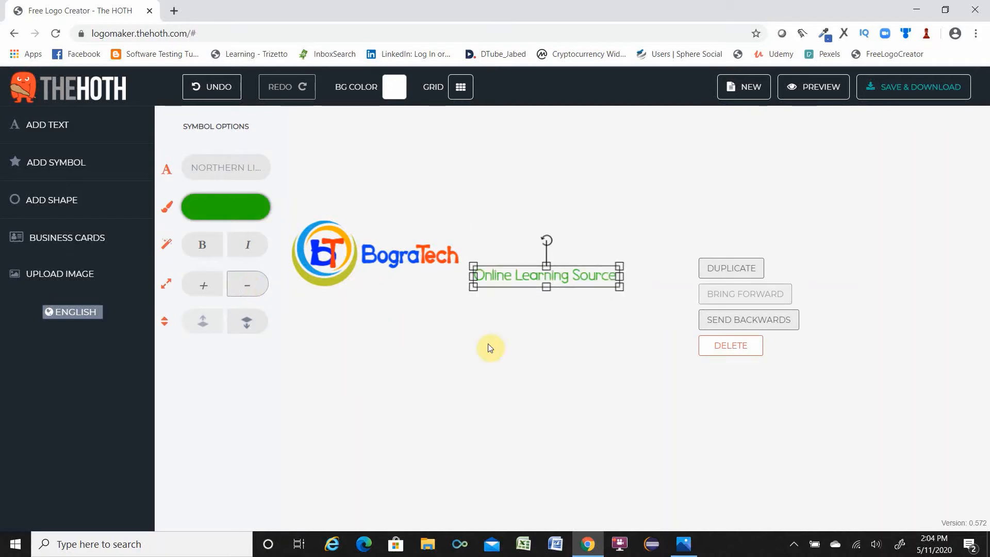
pyautogui.moveTo(555, 272); pyautogui.dragTo(451, 280)
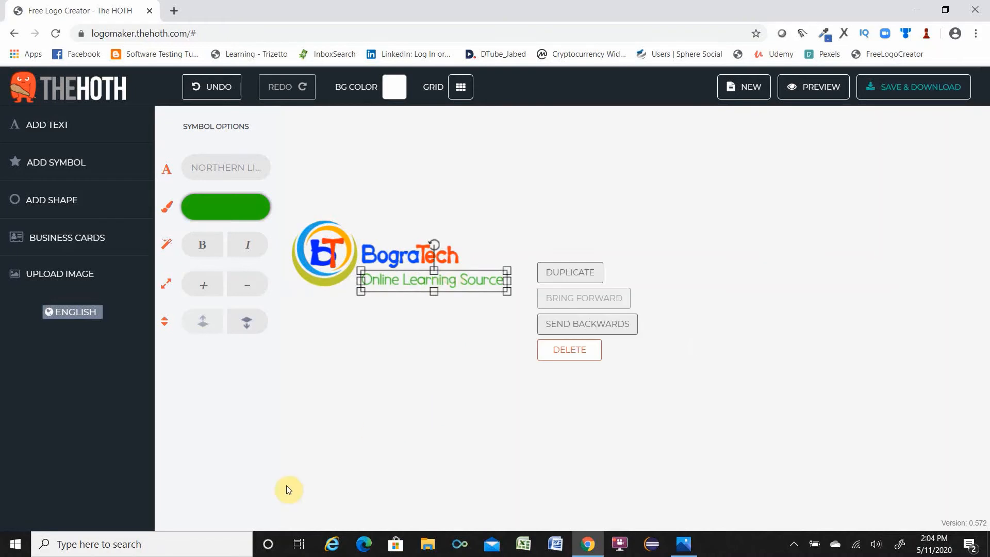
pyautogui.click(236, 285)
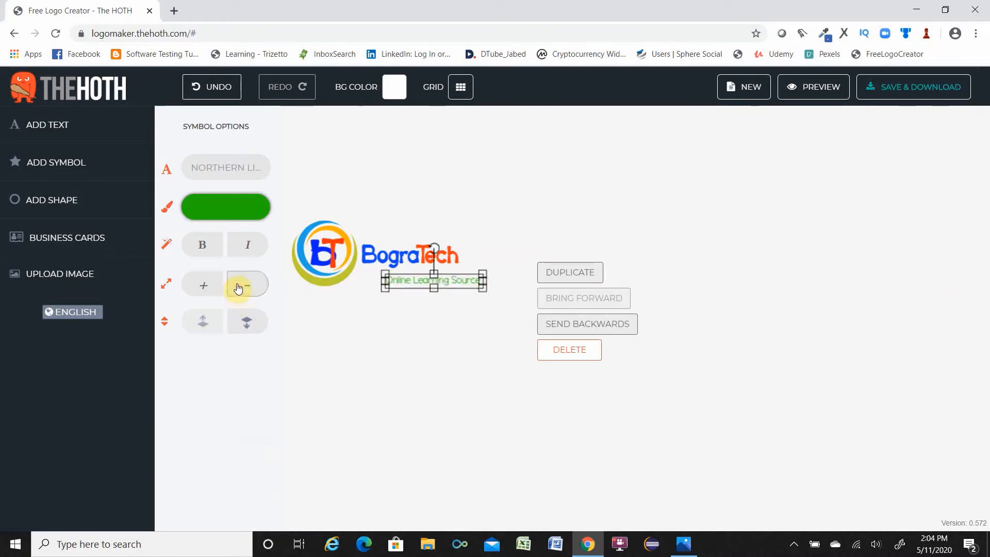
pyautogui.click(451, 283)
pyautogui.moveTo(451, 283); pyautogui.dragTo(427, 274)
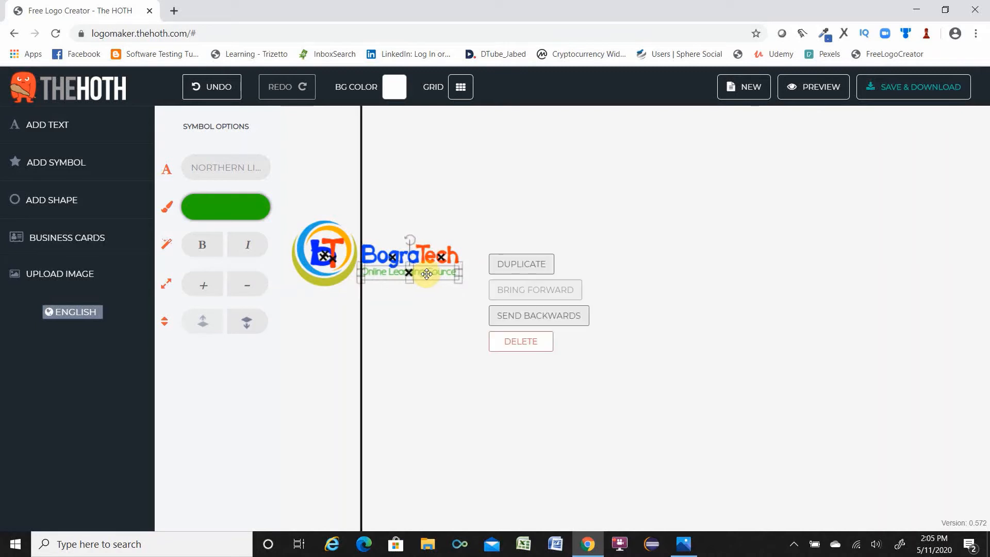
pyautogui.click(461, 358)
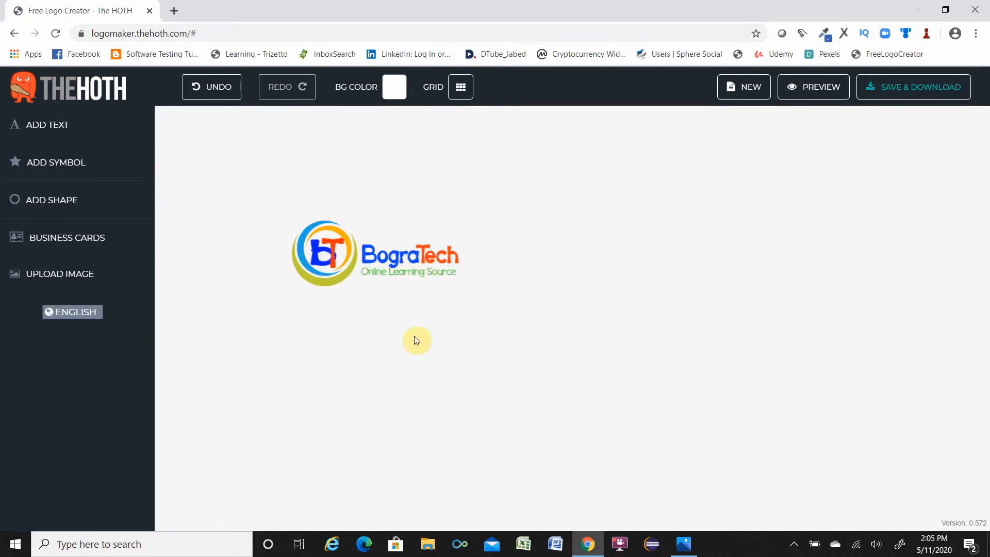
# Nudge the blue Bogra text slightly up and to the left.
pyautogui.click(399, 257)
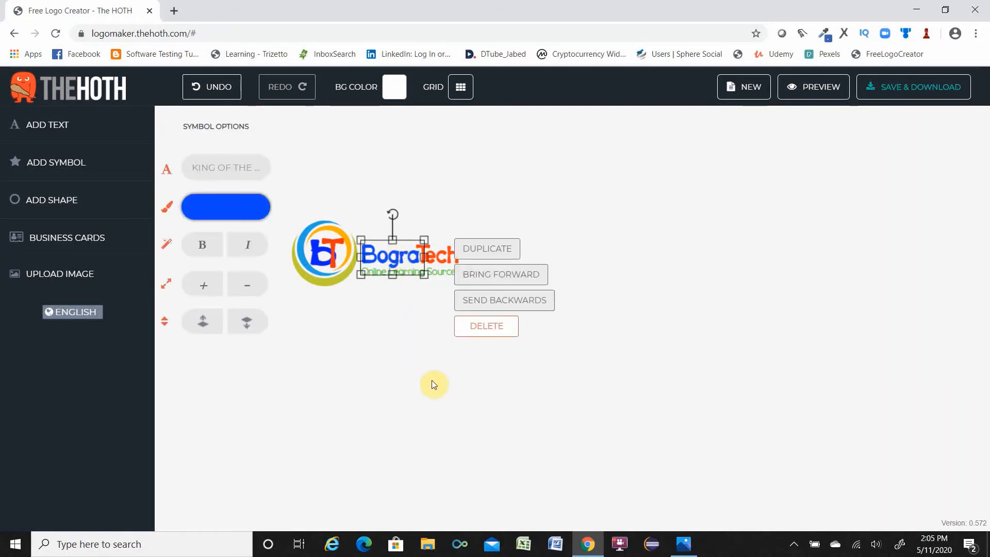
pyautogui.press('Up')
pyautogui.press('Up')
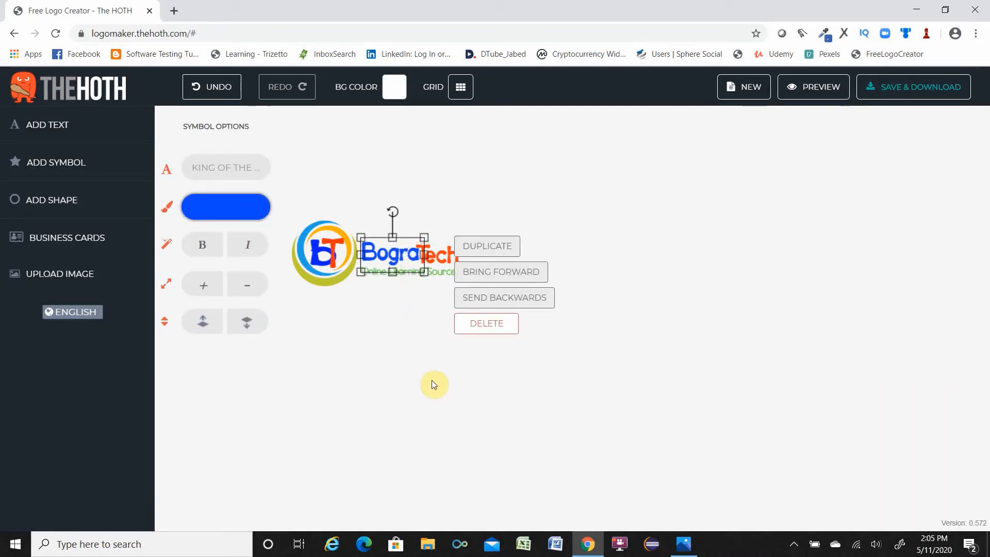
pyautogui.press('Left')
pyautogui.press('Left')
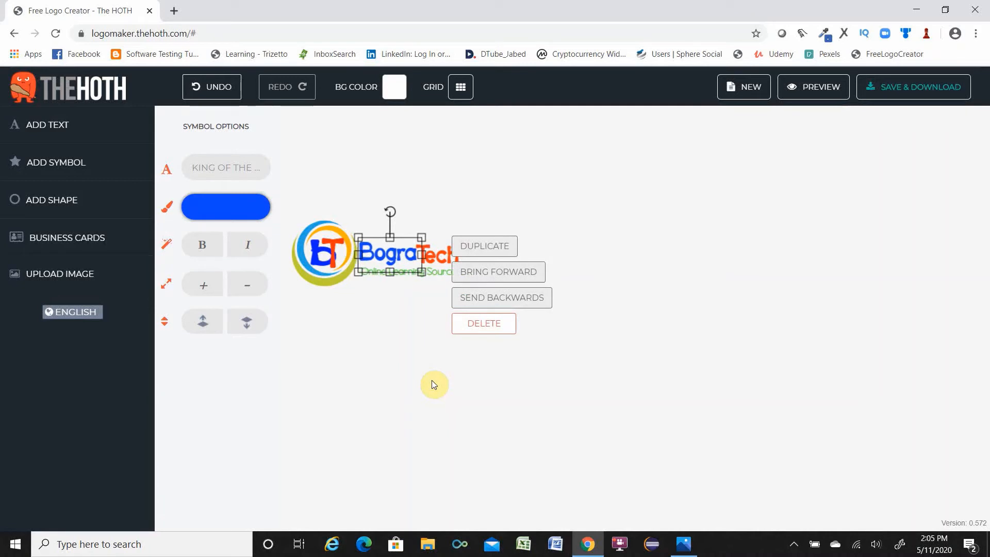
pyautogui.click(363, 345)
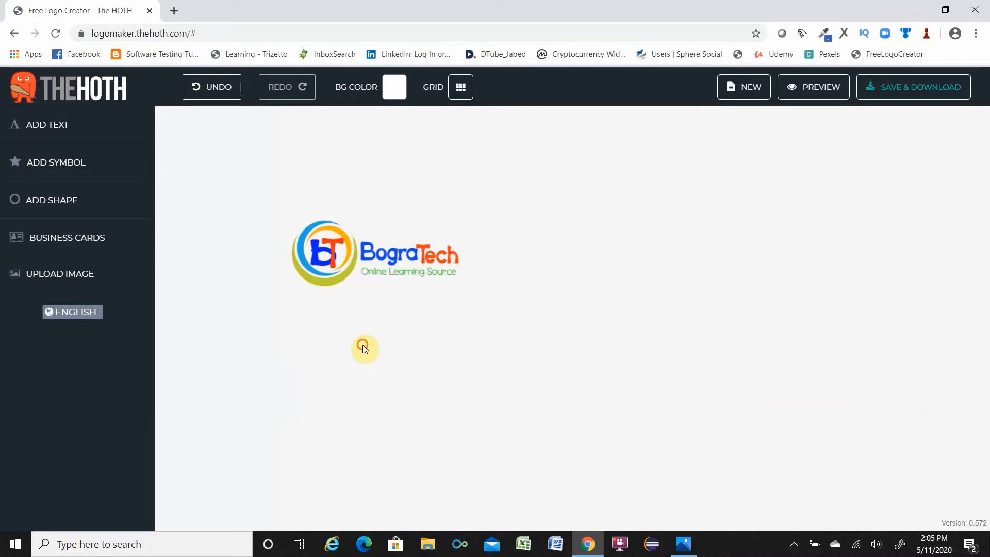
# Nudge the orange Tech text up to line up with Bogra.
pyautogui.click(459, 259)
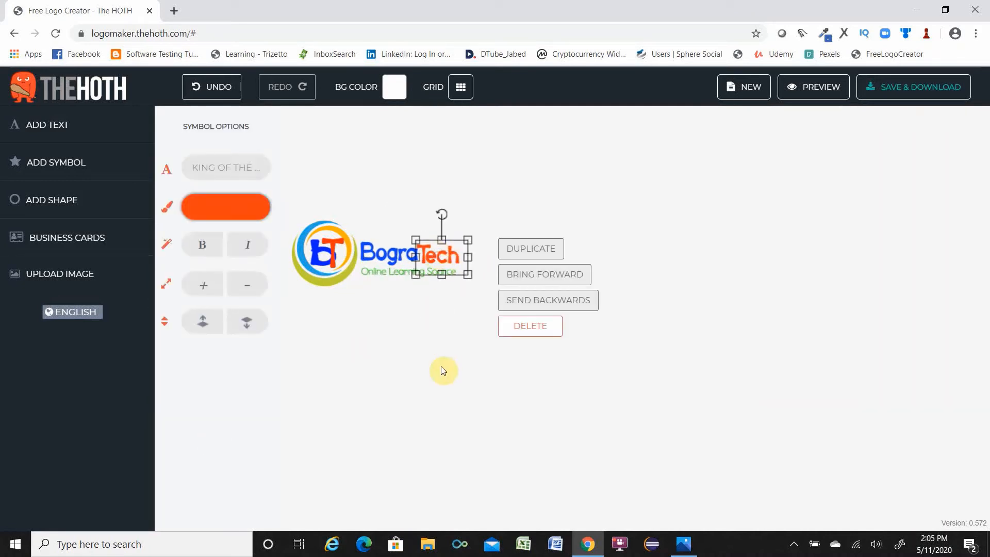
pyautogui.press('Up')
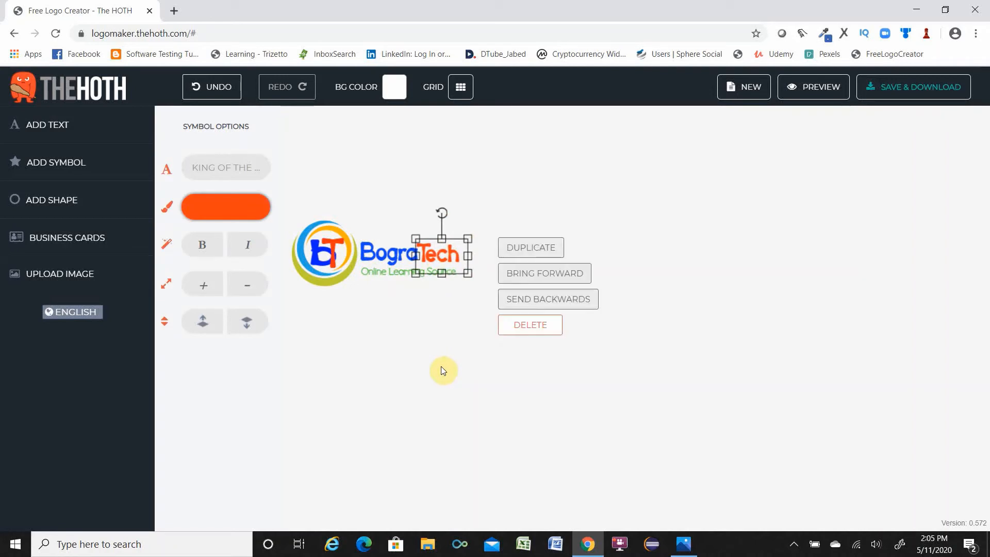
pyautogui.press('Up')
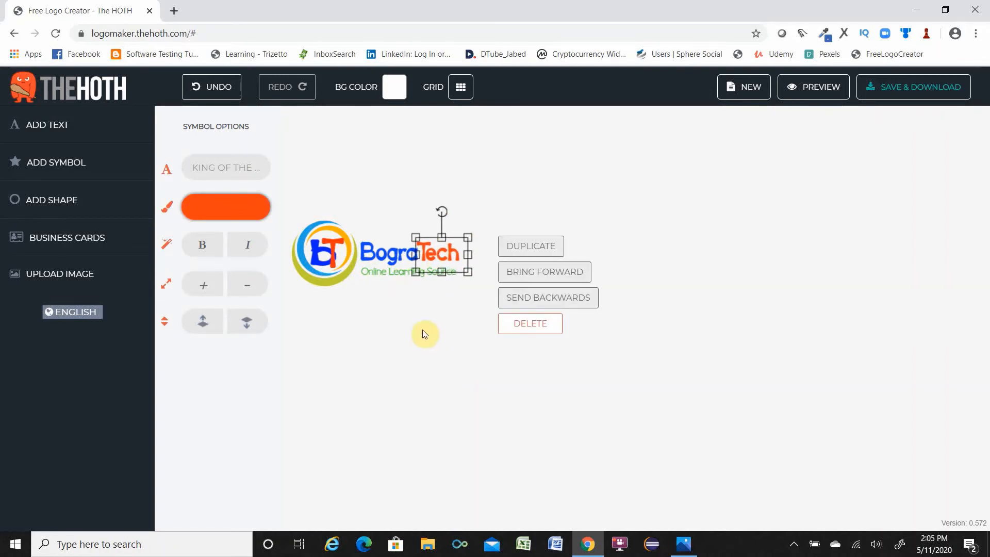
pyautogui.click(421, 333)
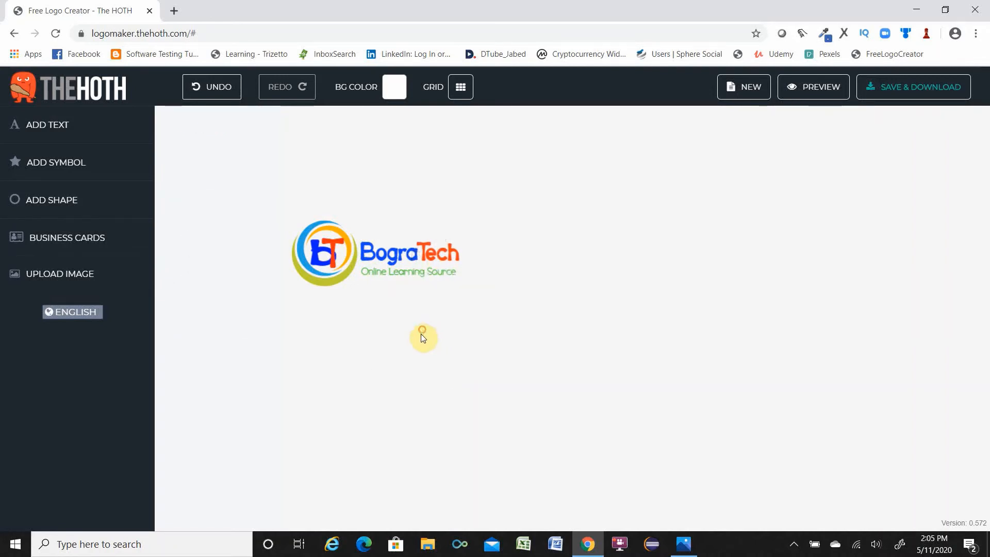
# Nudge the tagline up slightly closer to the name.
pyautogui.click(406, 278)
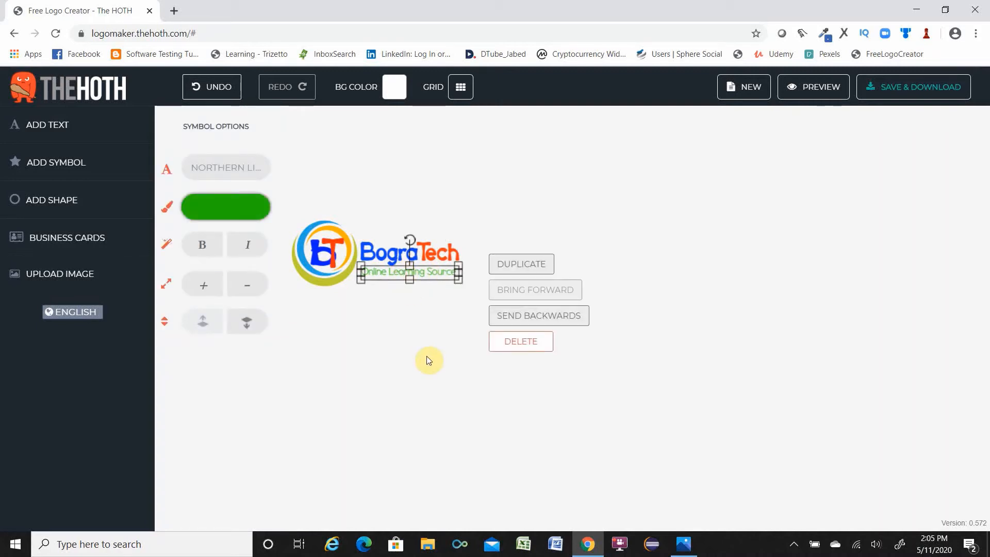
pyautogui.press('Up')
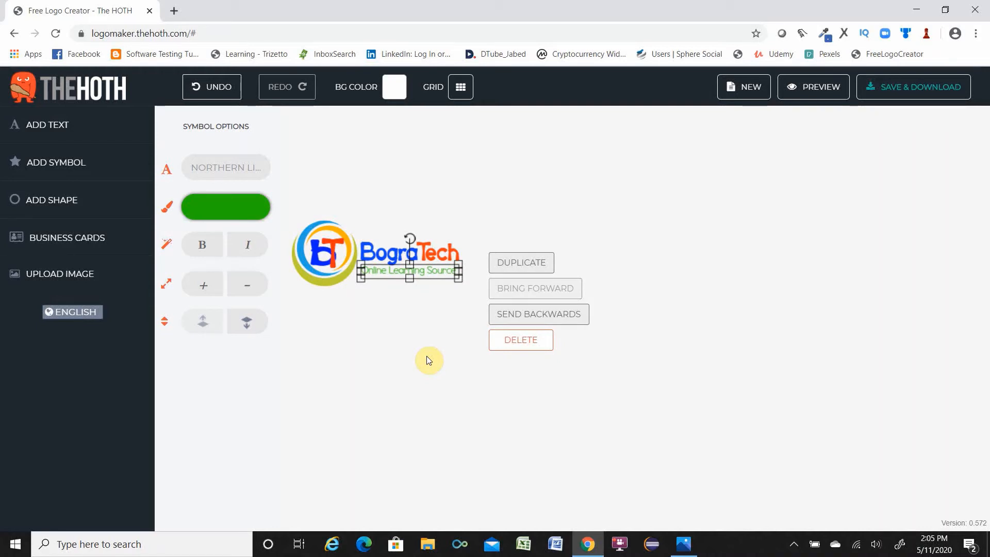
pyautogui.click(380, 336)
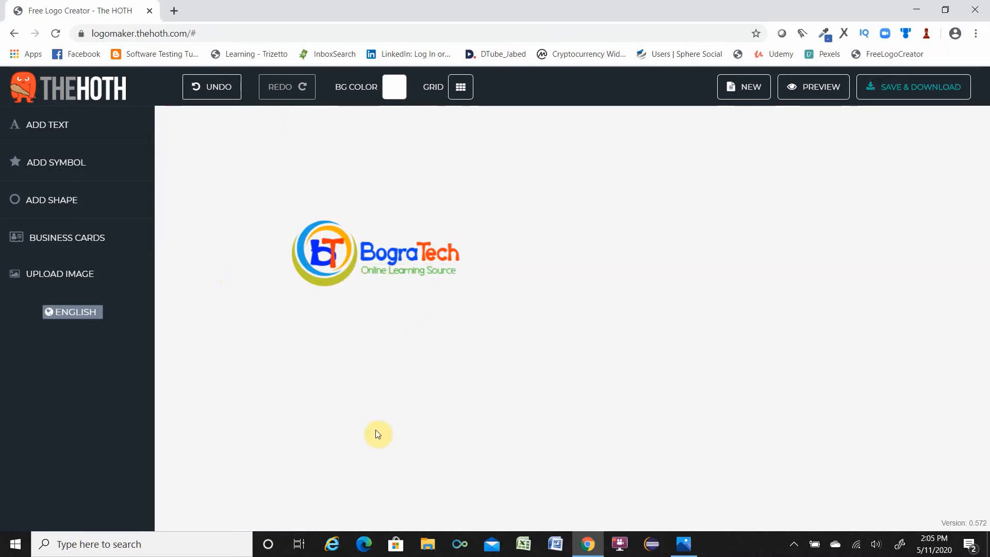
# Reposition the BT letter symbol so it sits centred inside the ring.
pyautogui.click(315, 252)
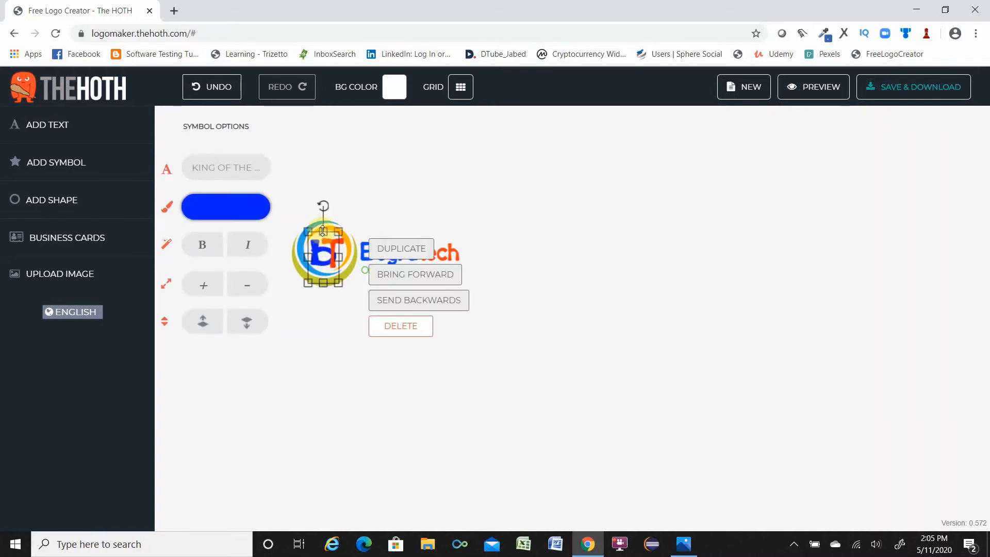
pyautogui.moveTo(322, 231); pyautogui.dragTo(323, 229)
pyautogui.moveTo(322, 229); pyautogui.dragTo(323, 227)
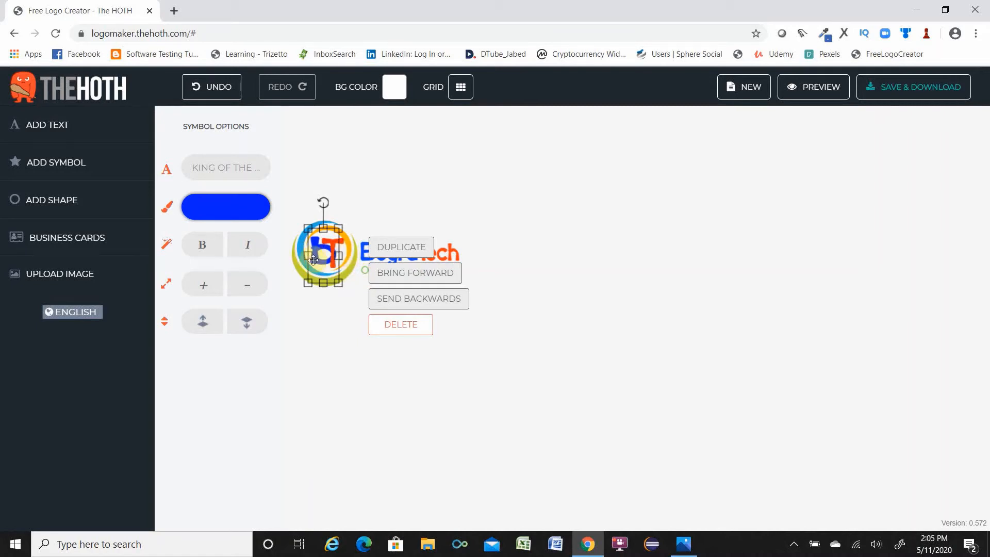
pyautogui.moveTo(308, 257); pyautogui.dragTo(304, 258)
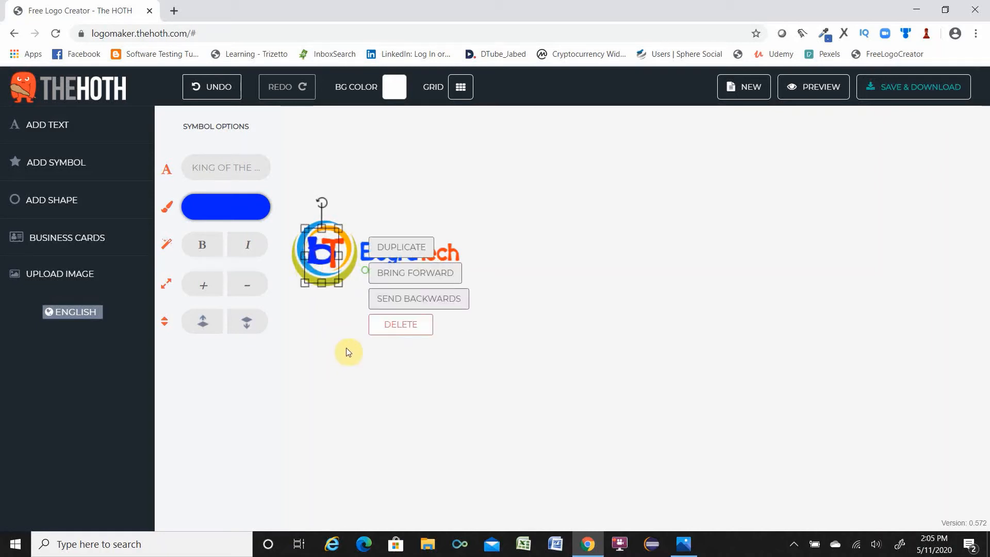
pyautogui.press('Right')
pyautogui.press('Right')
pyautogui.press('Right')
pyautogui.press('Right')
pyautogui.press('Right')
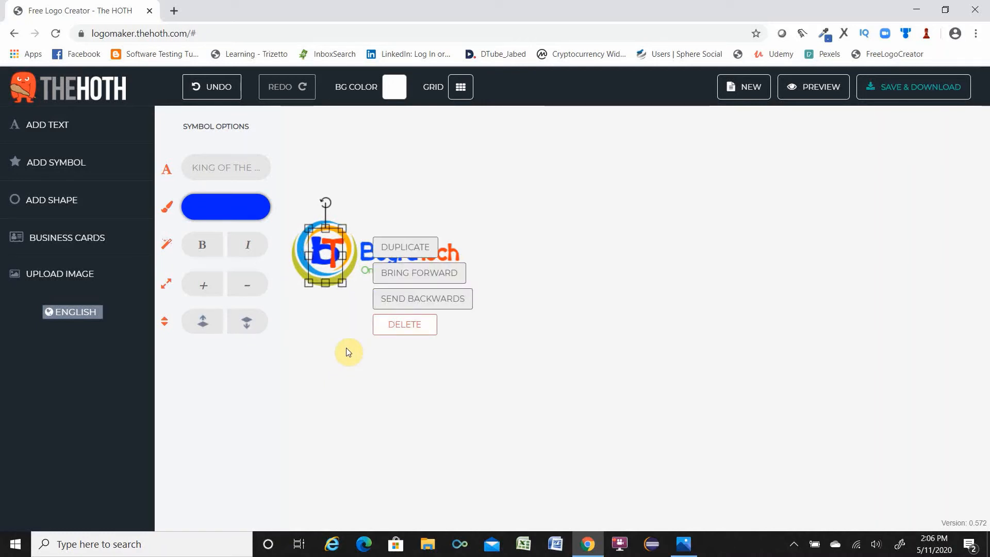
pyautogui.press('Down')
pyautogui.press('Down')
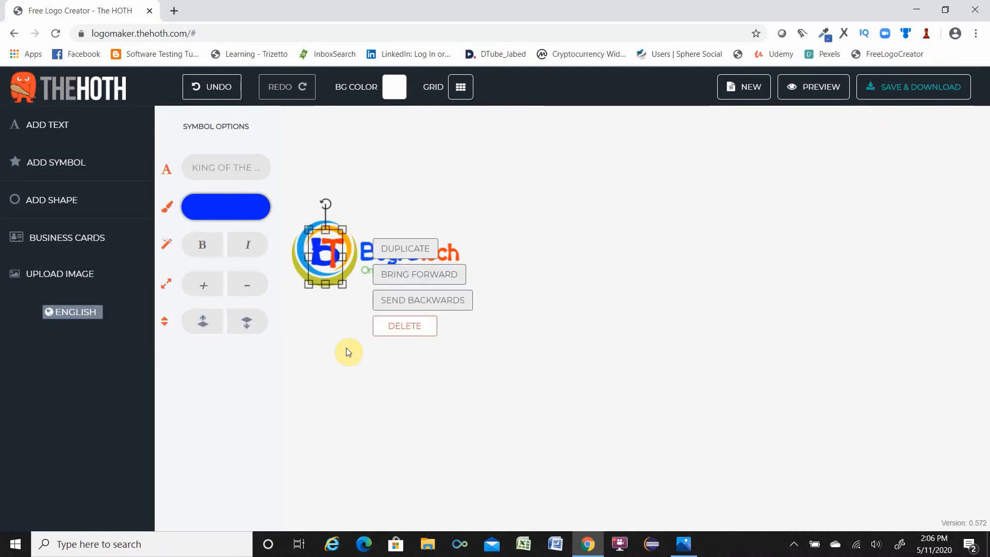
pyautogui.click(337, 395)
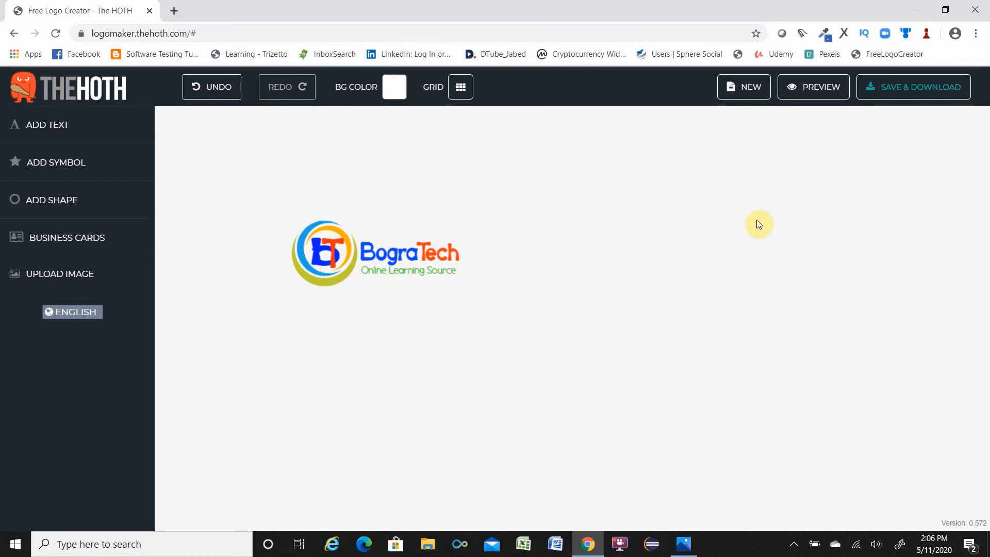
# Preview the logo on the product mockups, then close the preview and the free domain offer.
pyautogui.click(818, 88)
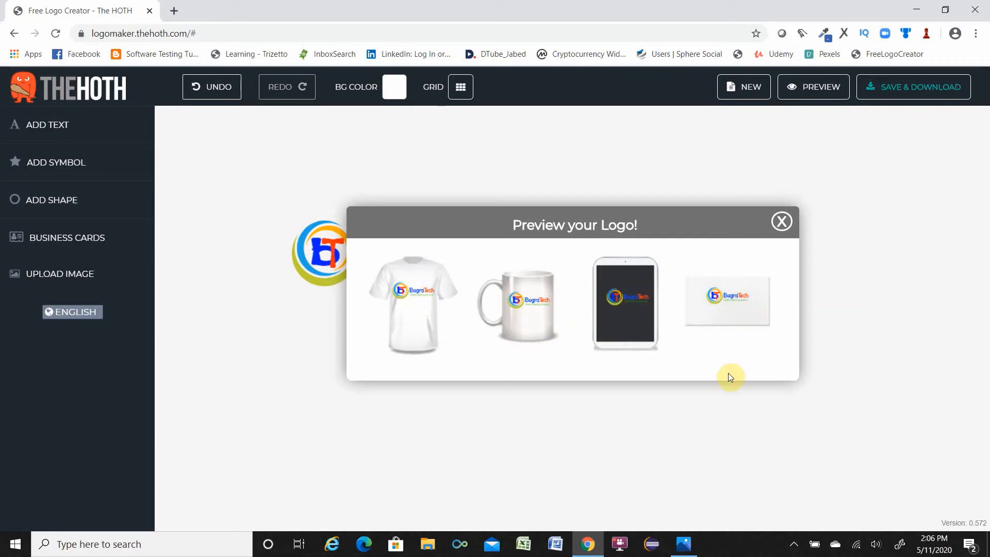
pyautogui.click(783, 223)
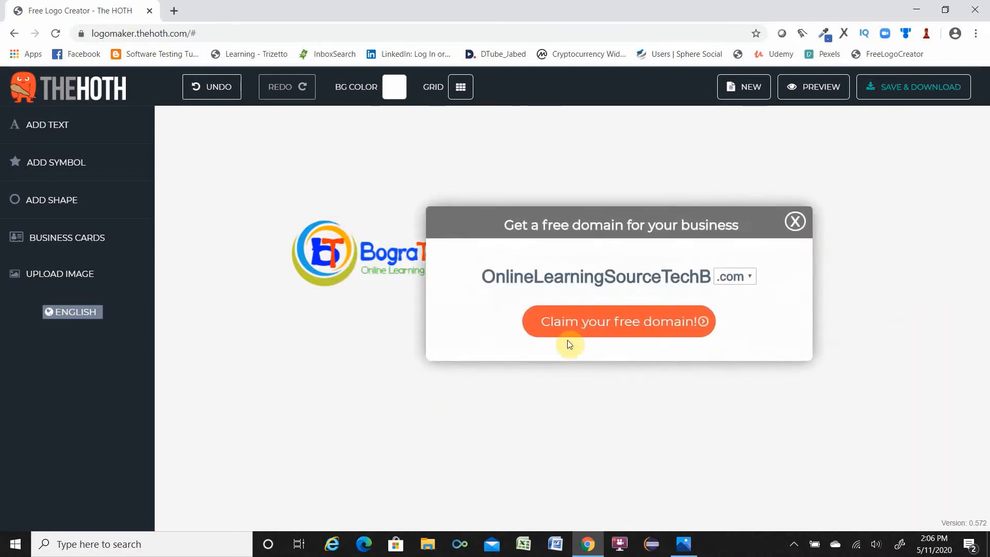
pyautogui.click(796, 221)
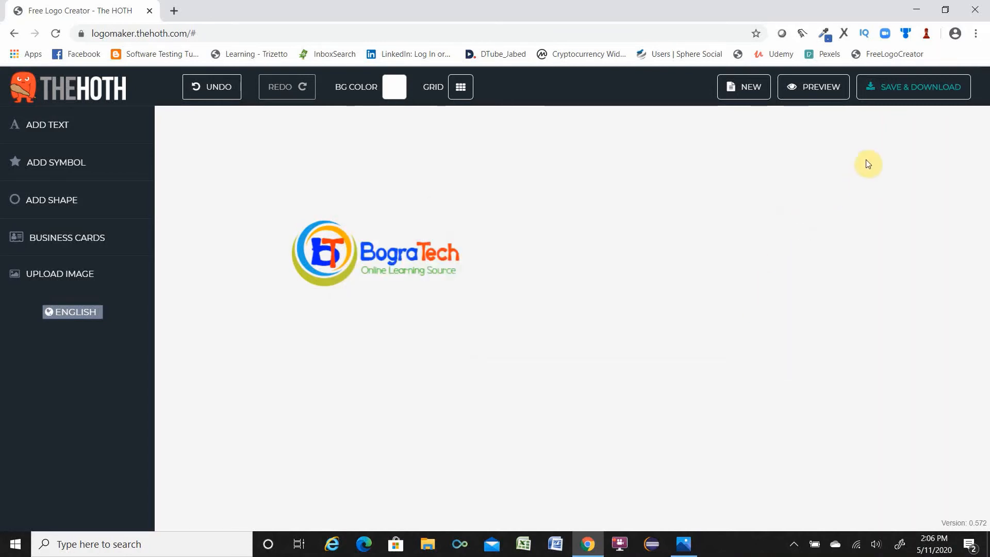
# Save the logo project by entering an e-mail address and confirming.
pyautogui.click(923, 90)
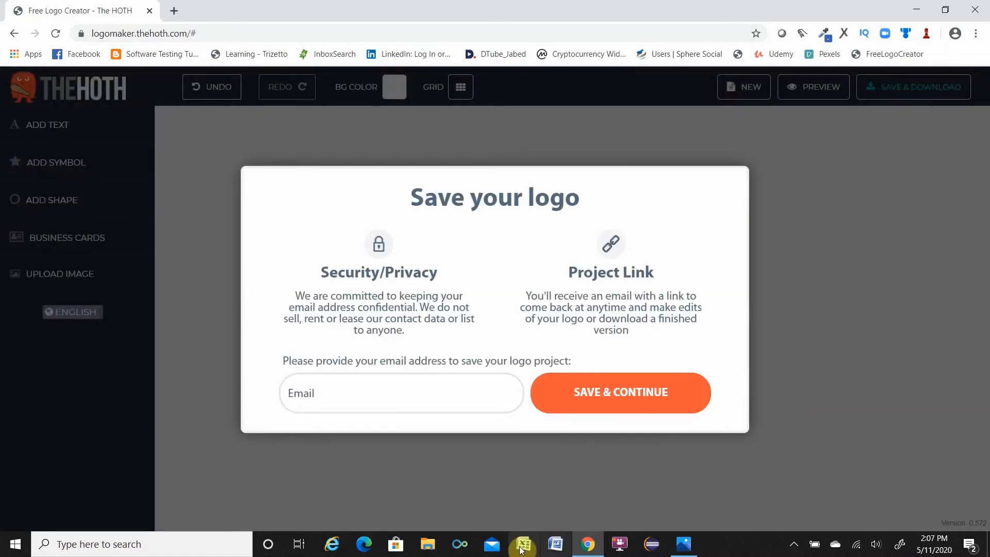
pyautogui.click(353, 394)
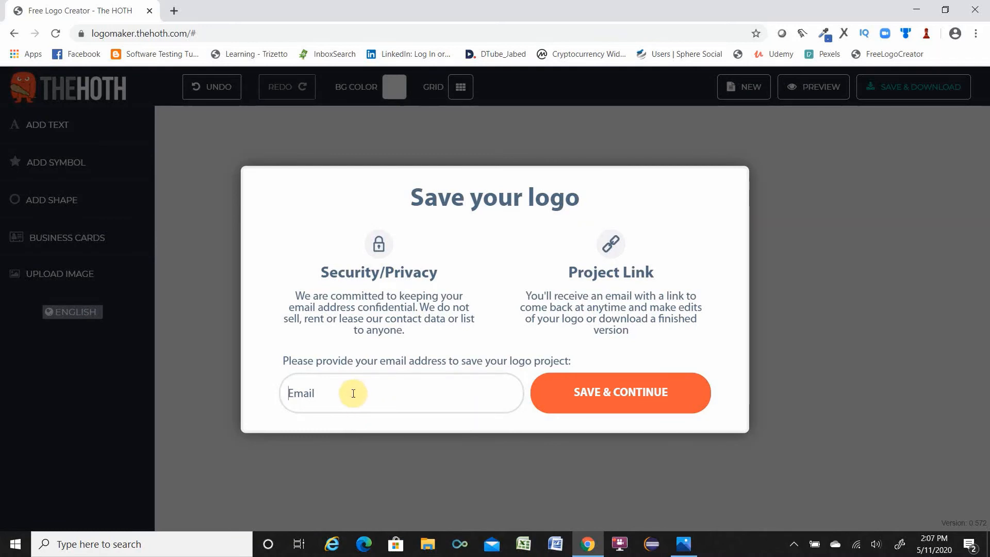
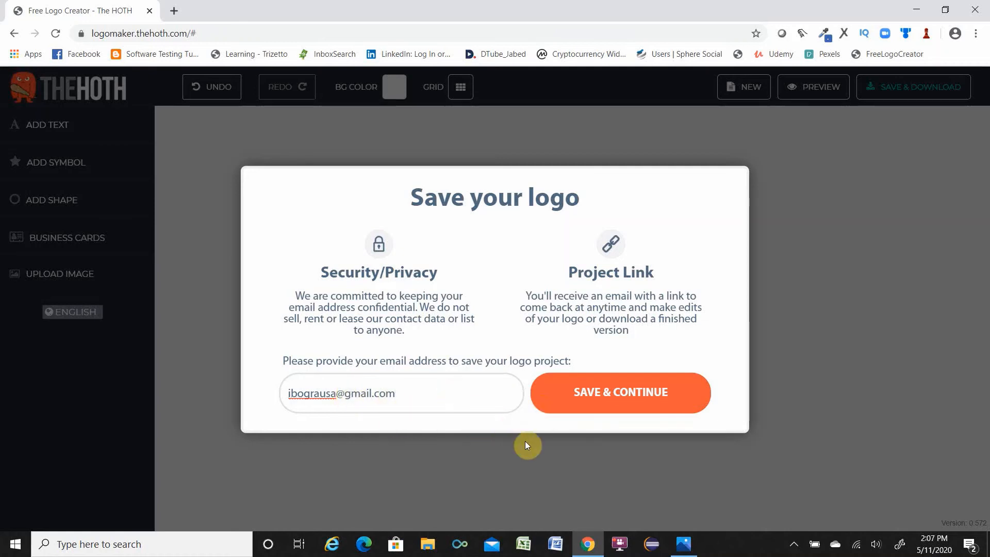
pyautogui.click(593, 393)
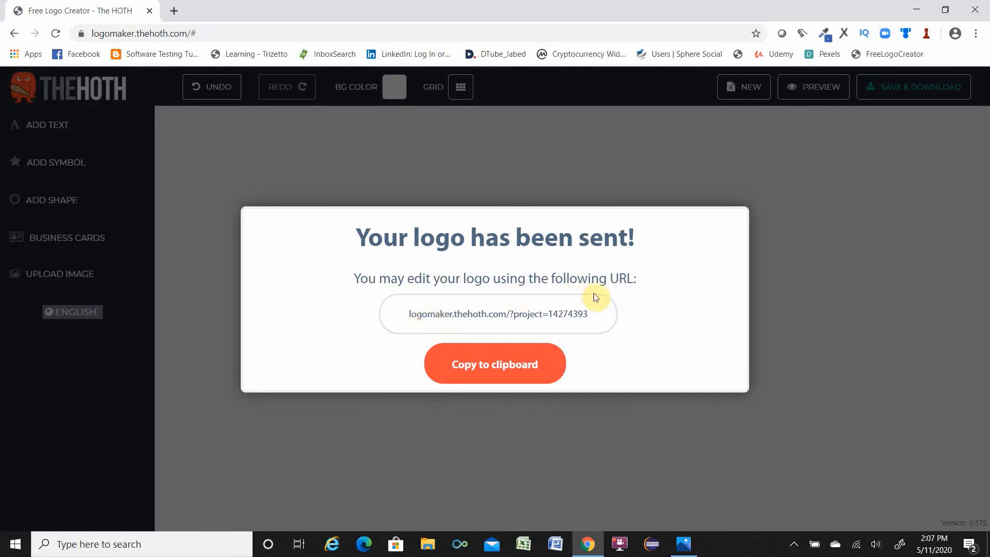
# Copy the logo's edit URL to the clipboard and open Notepad from the Windows search.
pyautogui.click(519, 365)
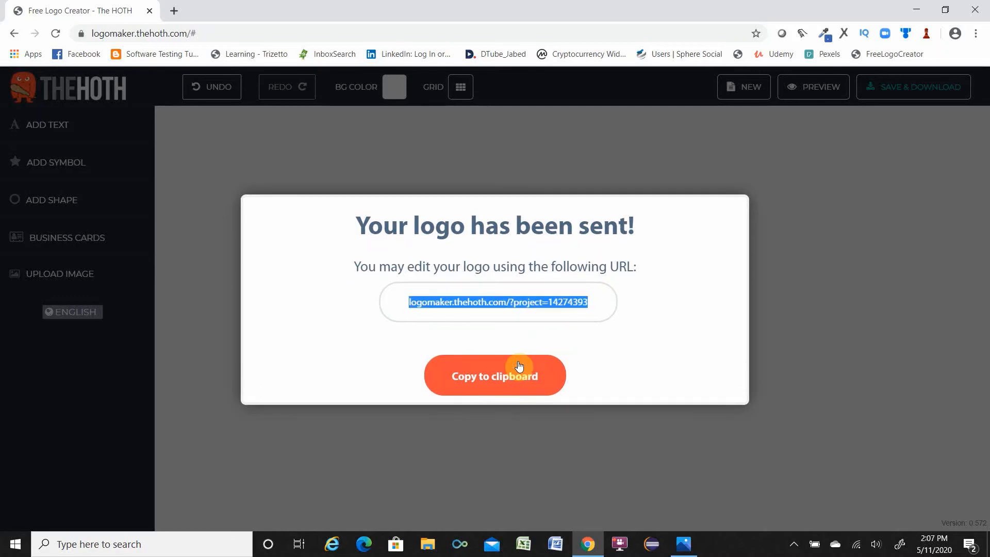
pyautogui.click(204, 543)
pyautogui.write('note')
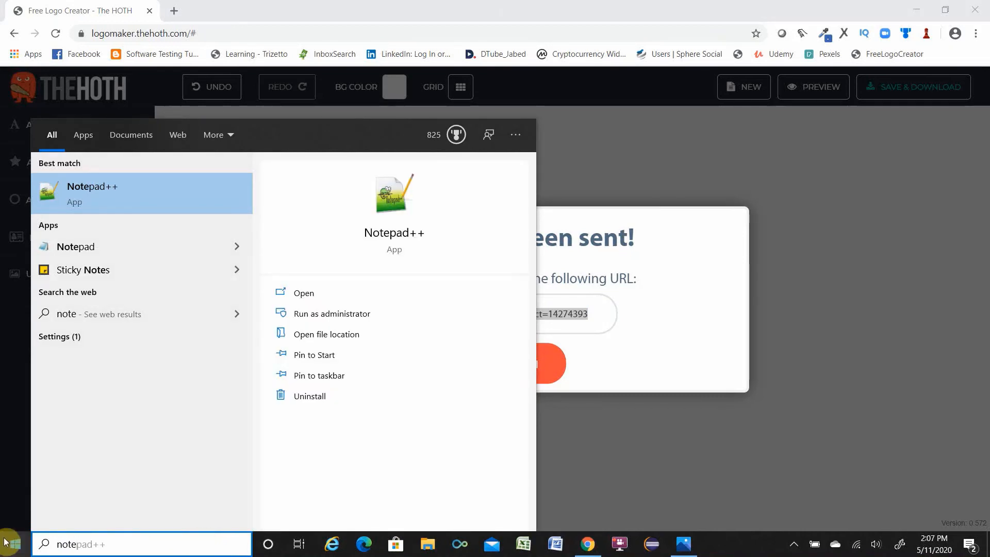
pyautogui.click(122, 244)
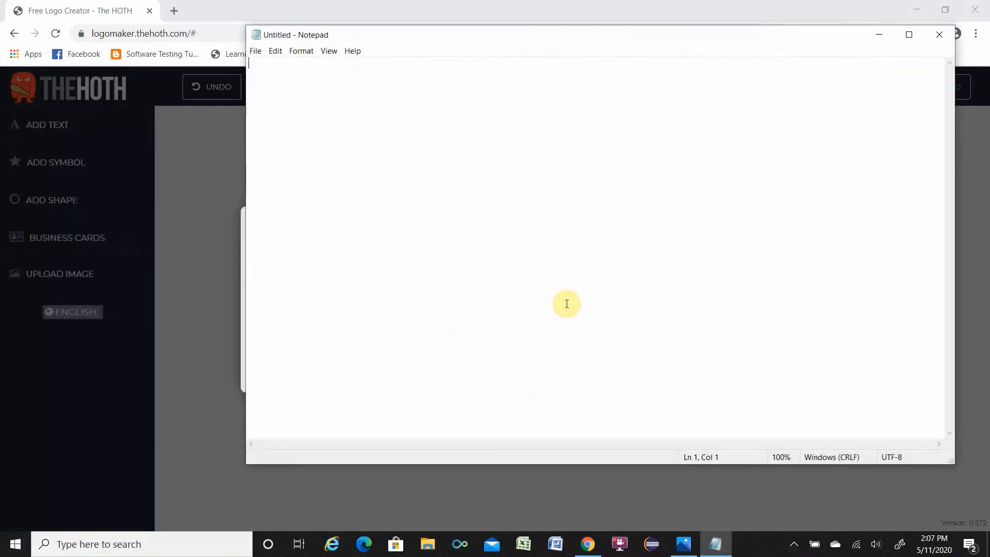
# Paste the logo's edit URL into Notepad, return to the logo maker and close the logo-sent dialog.
pyautogui.hotkey('ctrl', 'v')
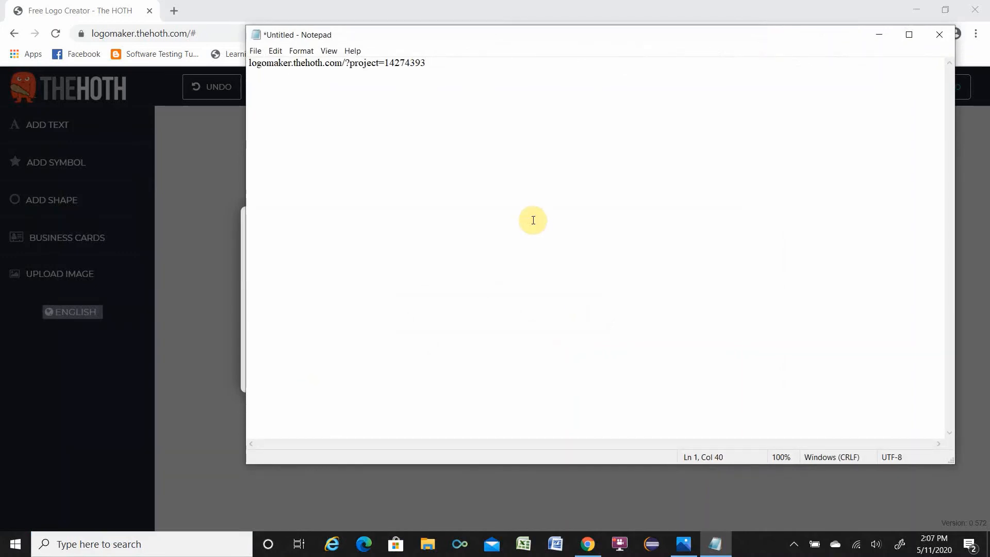
pyautogui.click(215, 11)
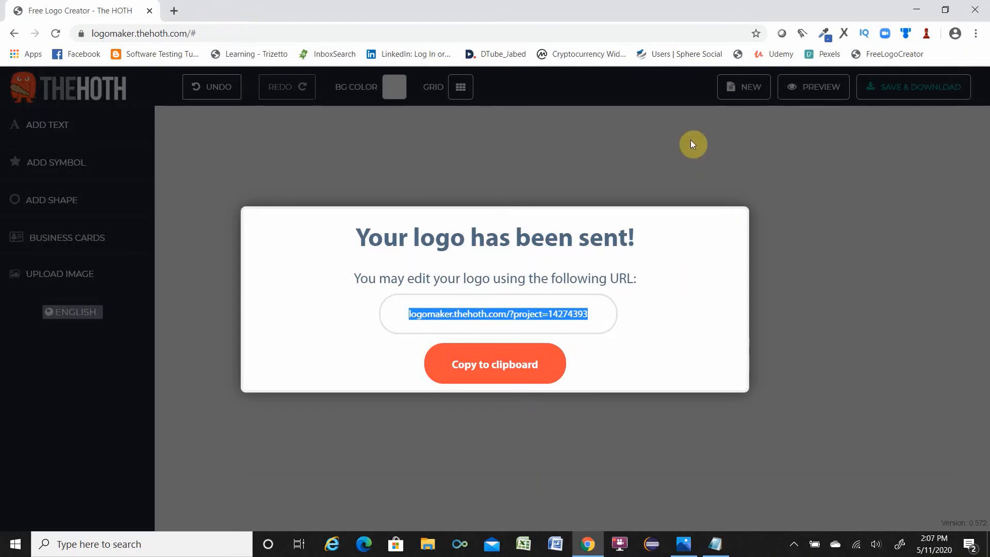
pyautogui.click(692, 153)
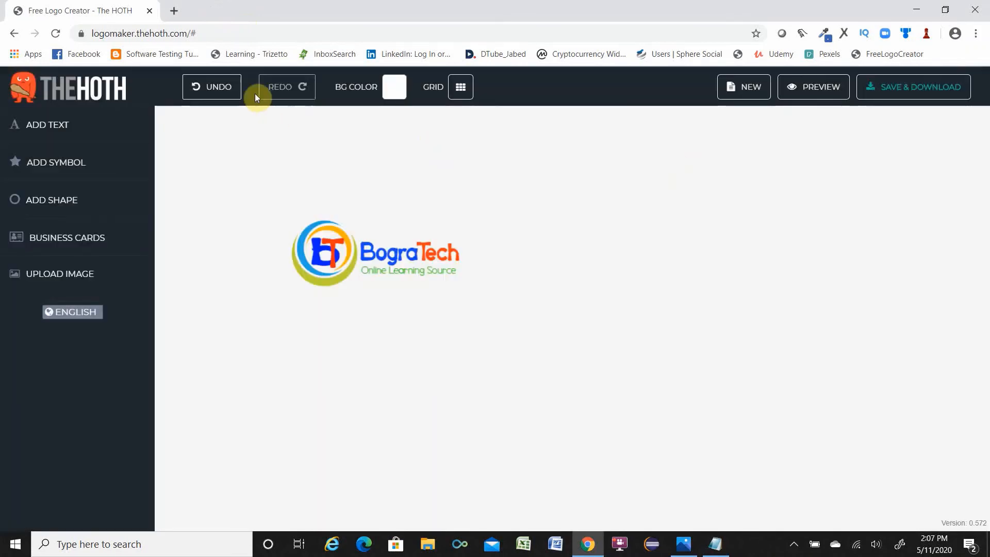
# Open Gmail in a new browser tab, choose the e-mail account and sign in with its password.
pyautogui.click(174, 10)
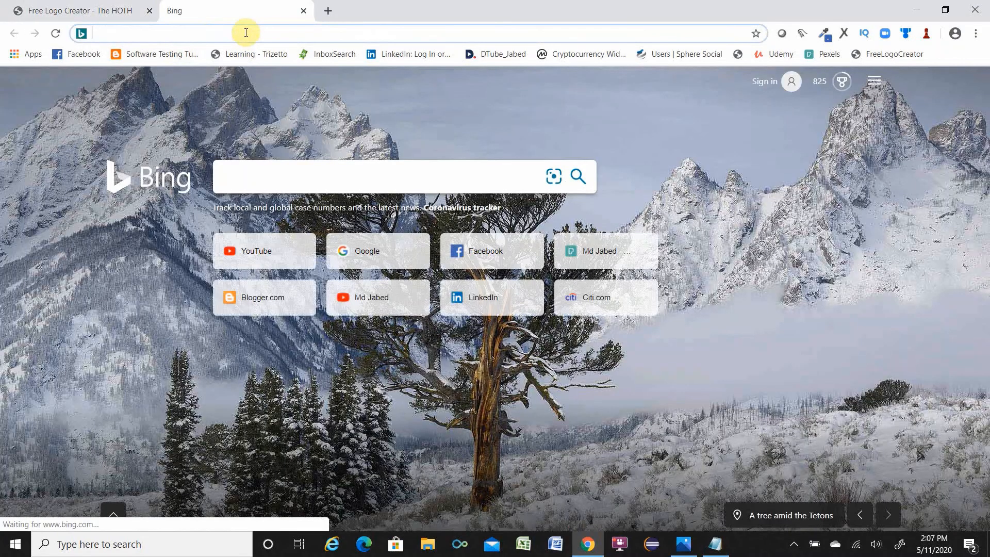
pyautogui.write('gmail.com')
pyautogui.press('Return')
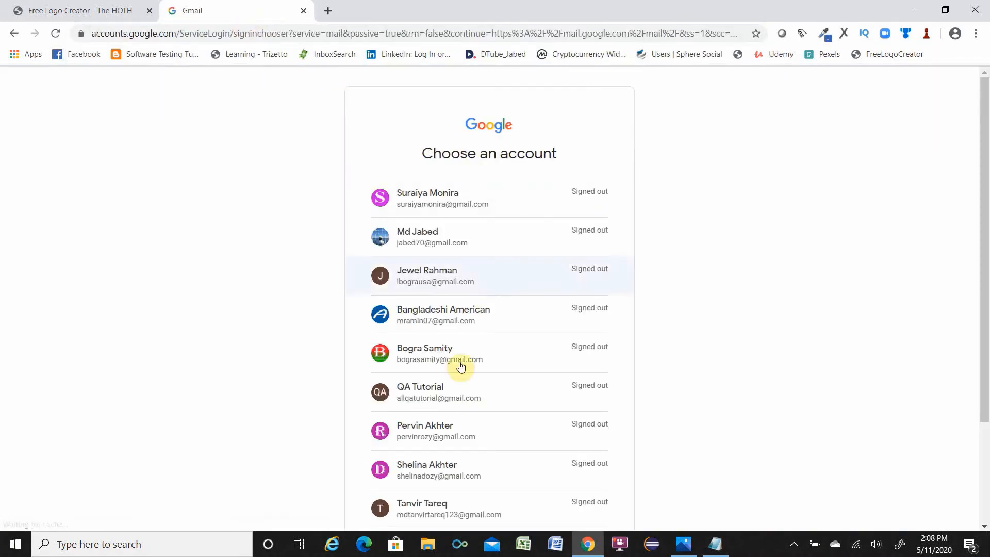
pyautogui.click(420, 280)
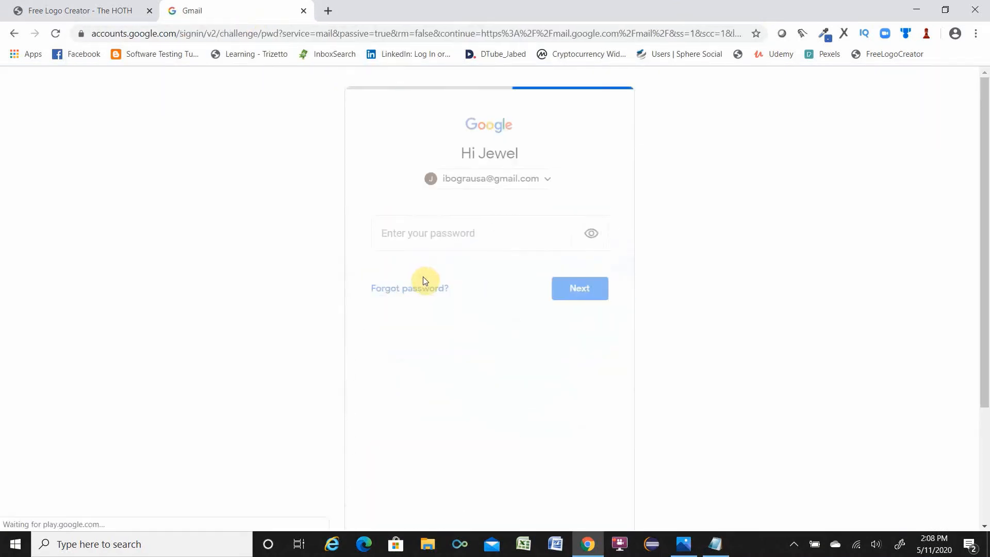
pyautogui.write('••')
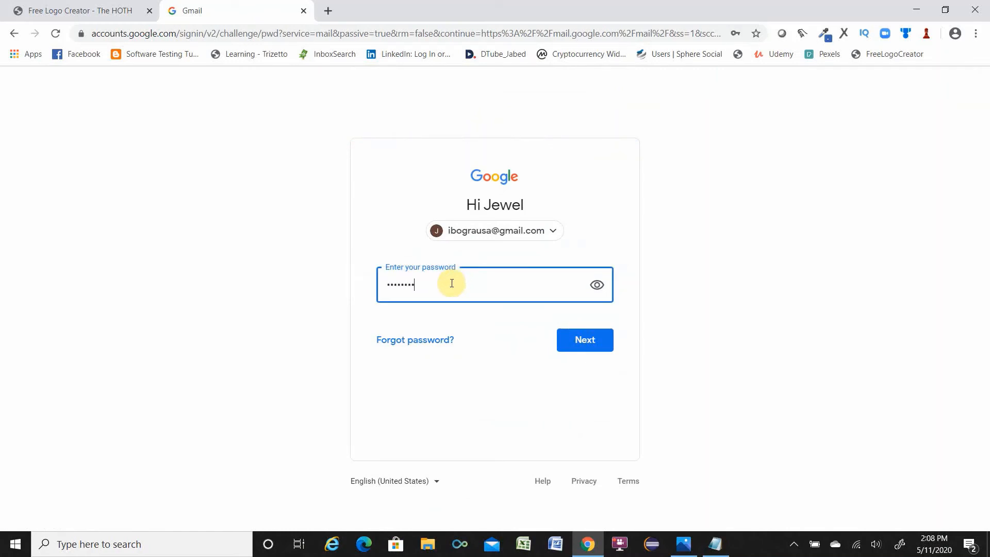
pyautogui.write('•••••••')
pyautogui.press('Return')
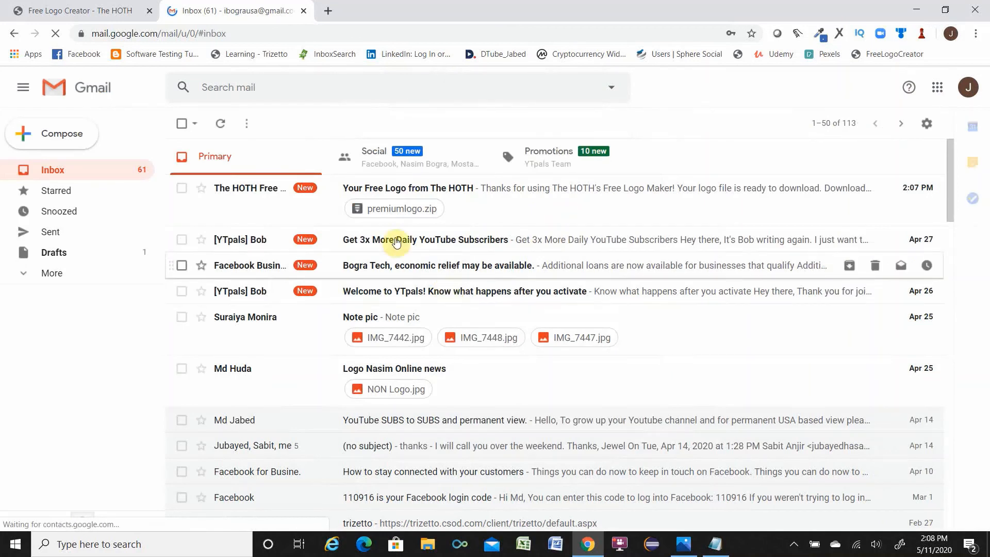
# Open the Free Logo e-mail from The HOTH and download the premiumlogo.zip attachment.
pyautogui.click(455, 193)
pyautogui.moveTo(250, 369)
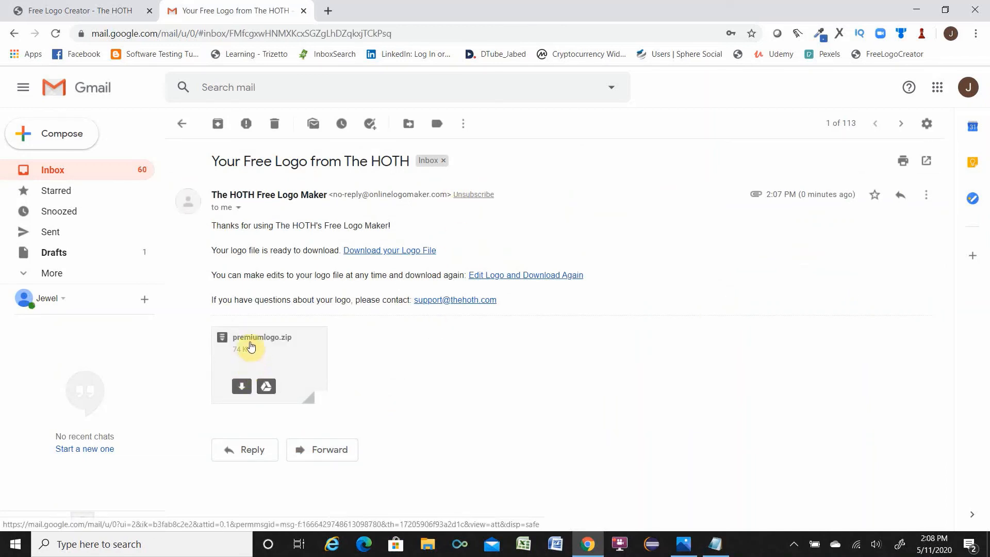
pyautogui.click(254, 356)
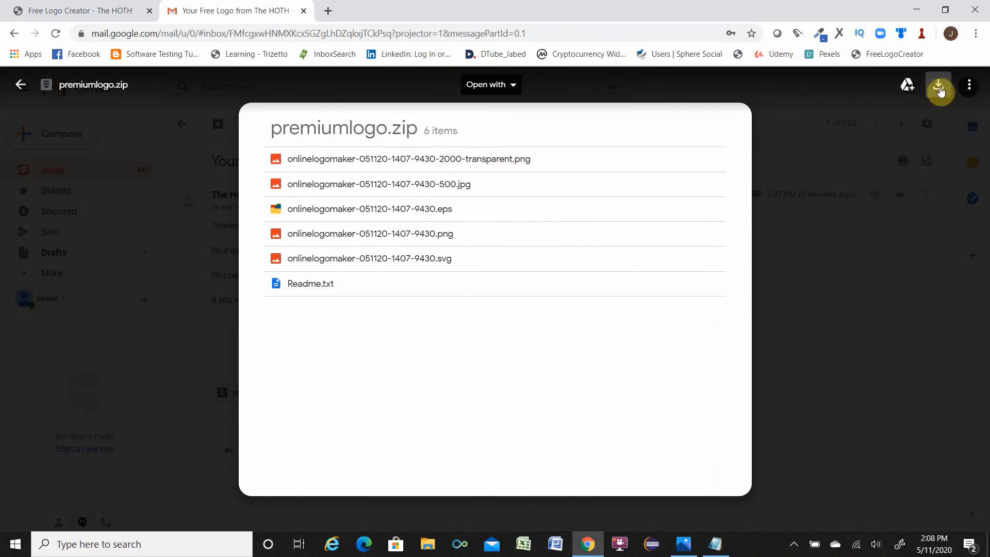
pyautogui.click(938, 87)
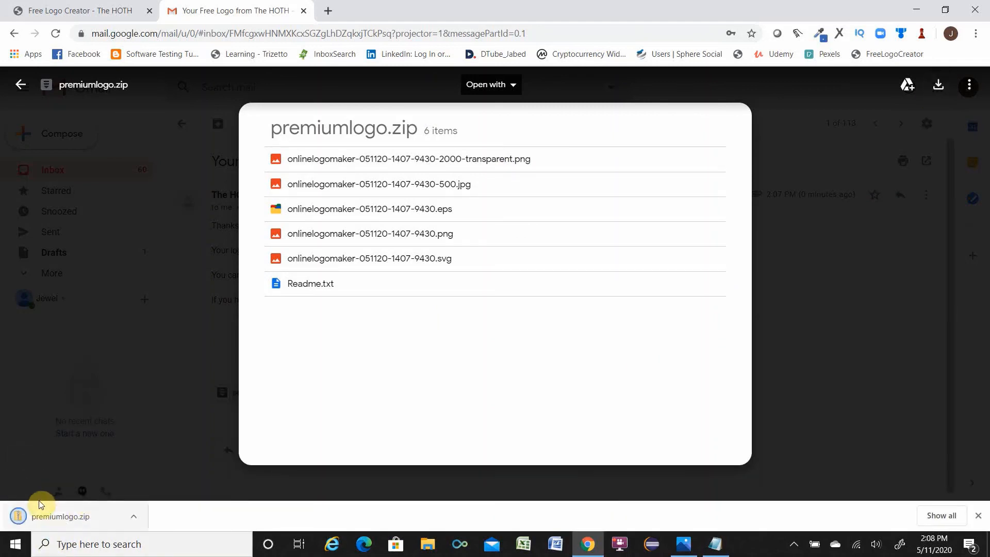
# Extract premiumlogo.zip from the Downloads folder into its default premiumlogo folder.
pyautogui.click(426, 544)
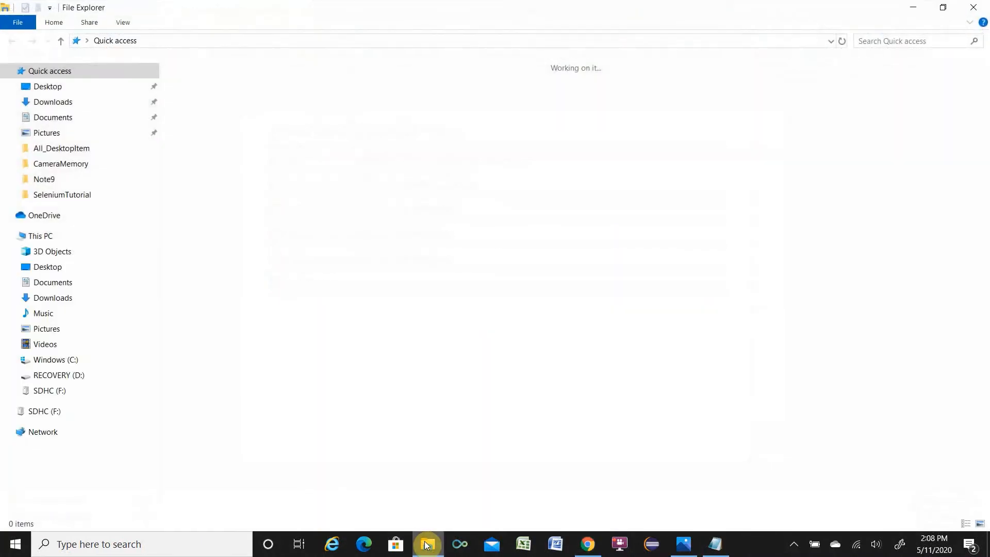
pyautogui.click(61, 101)
pyautogui.click(246, 134)
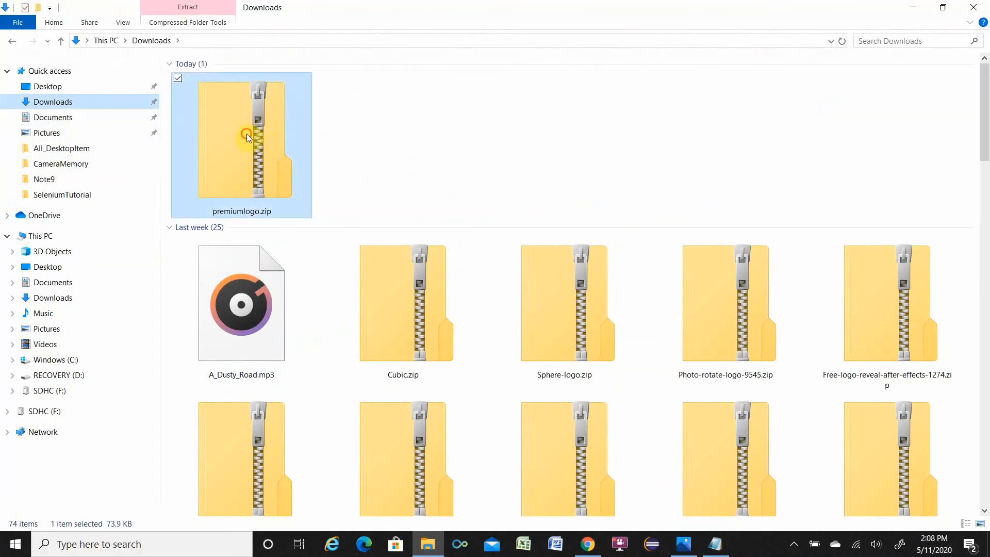
pyautogui.rightClick(247, 134)
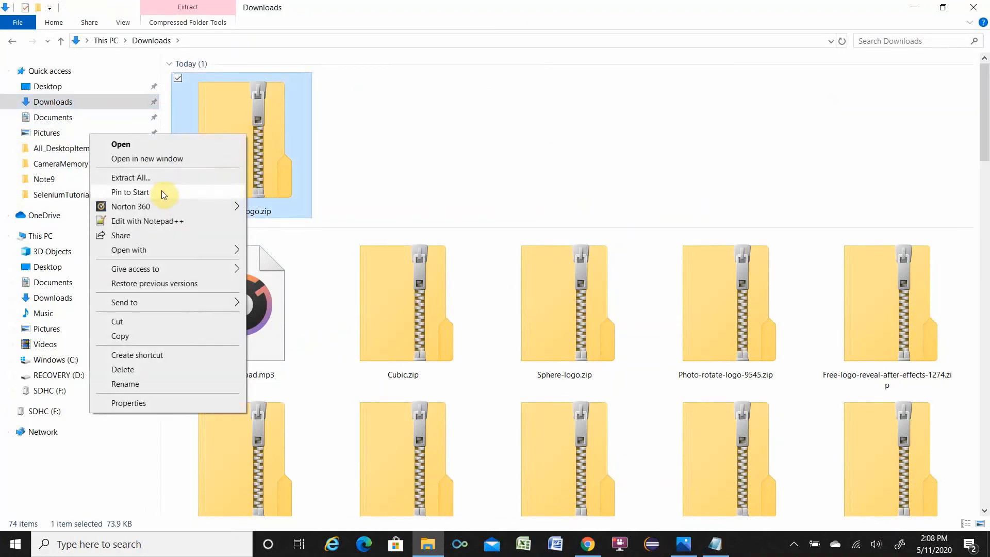
pyautogui.click(156, 178)
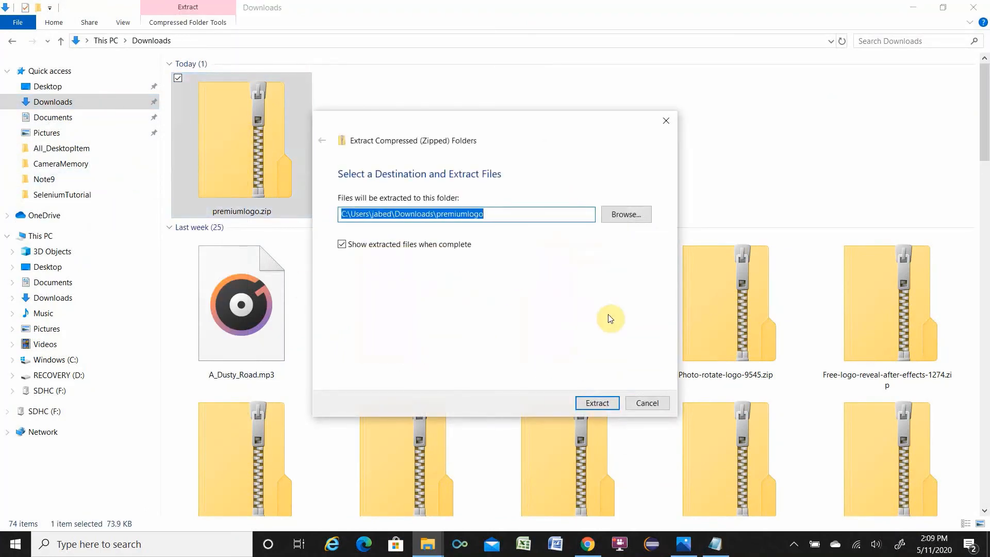
pyautogui.click(592, 404)
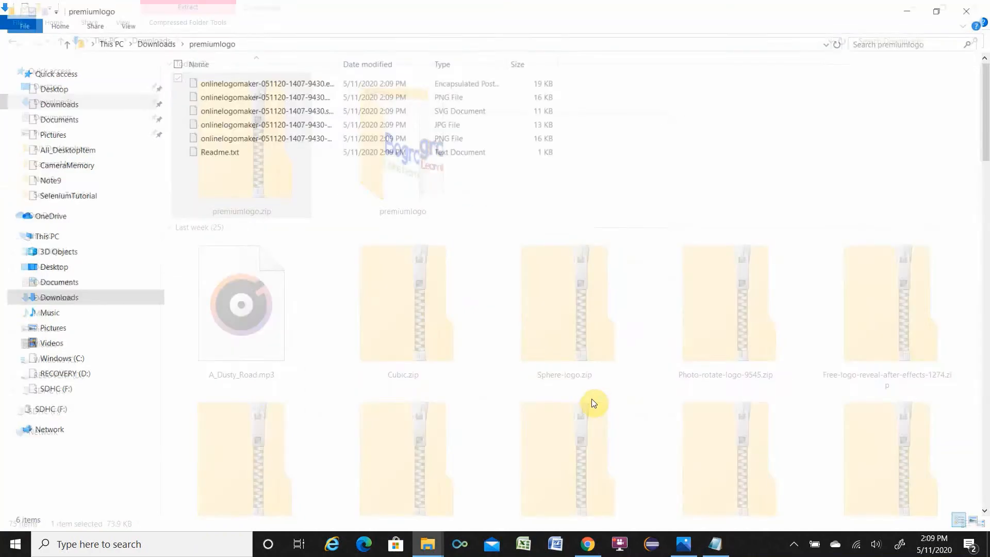
# Show the extracted files as large icons and open the 500 JPG logo in Photos.
pyautogui.click(123, 24)
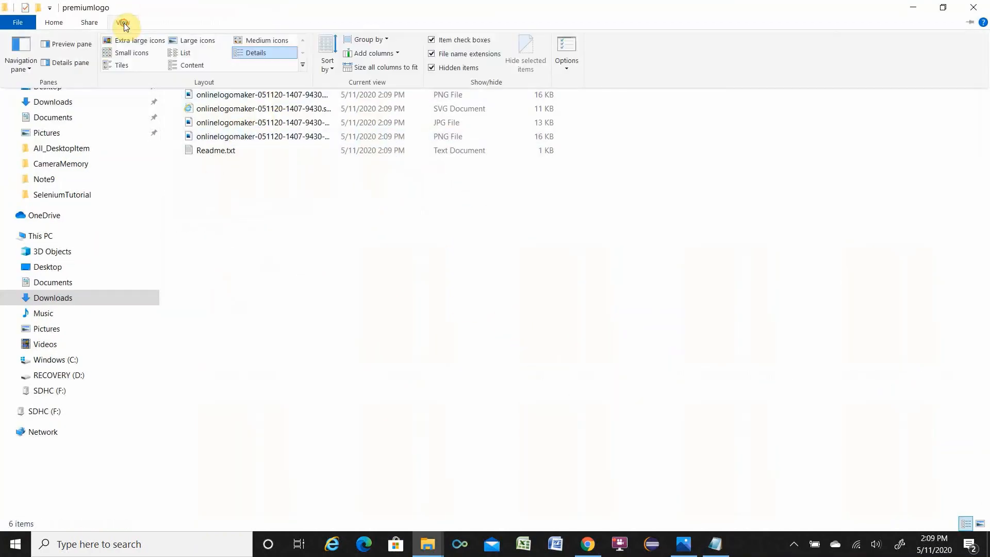
pyautogui.click(178, 41)
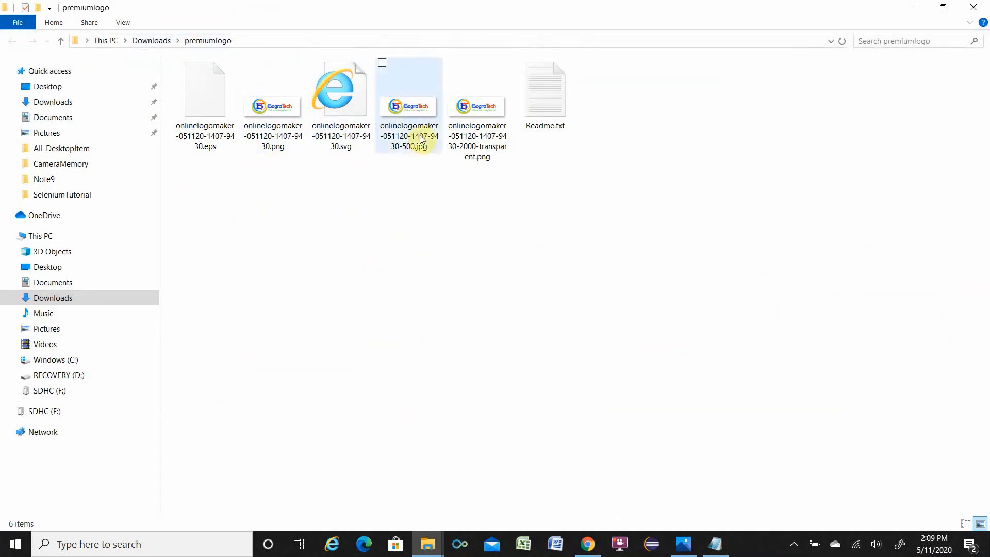
pyautogui.doubleClick(413, 110)
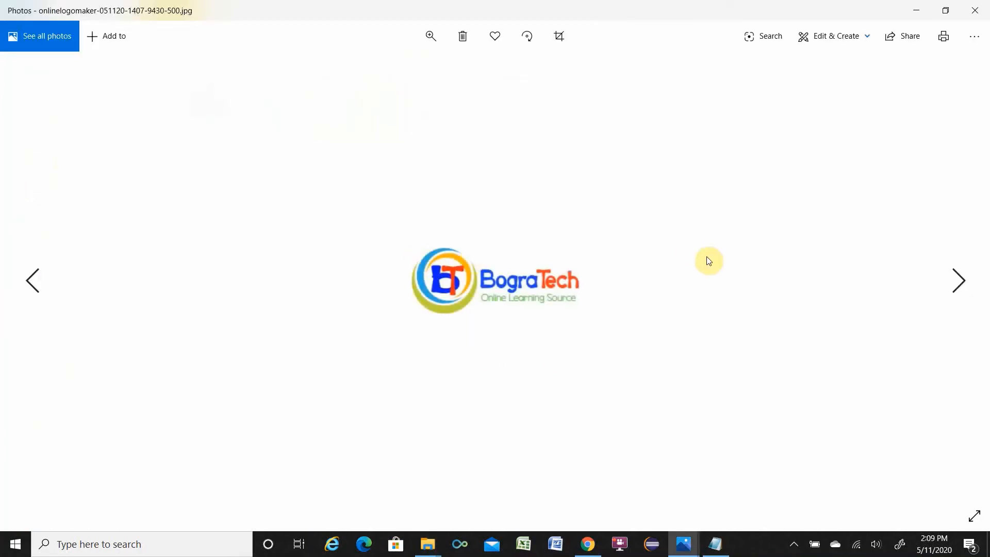
# Zoom in and back out on the logo image to inspect its quality.
pyautogui.click(429, 30)
pyautogui.moveTo(369, 70); pyautogui.dragTo(415, 76)
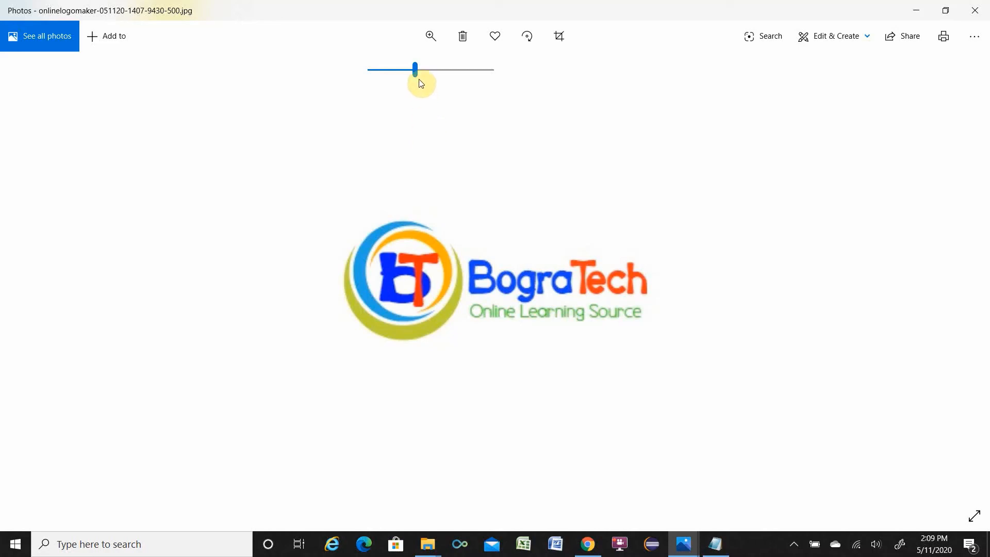
pyautogui.moveTo(416, 69); pyautogui.dragTo(386, 73)
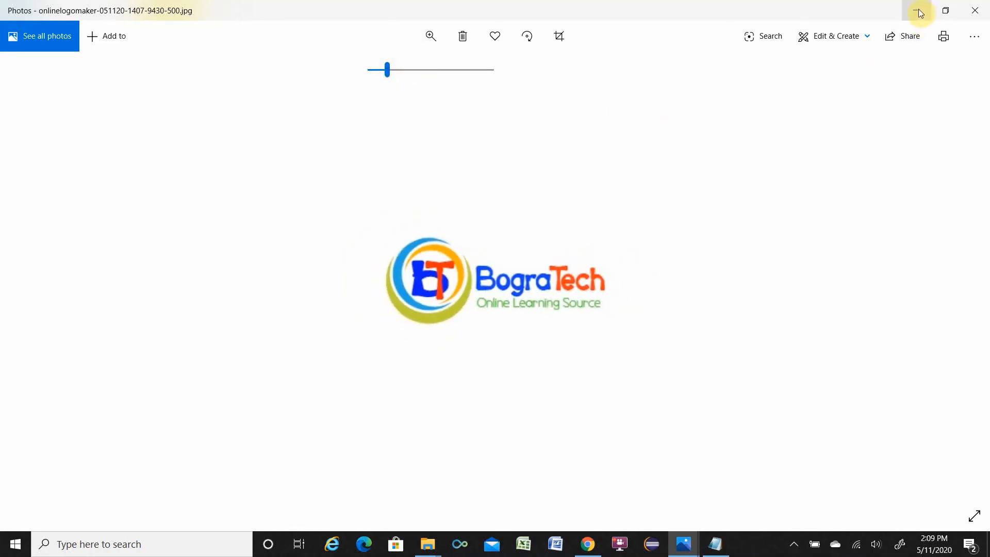